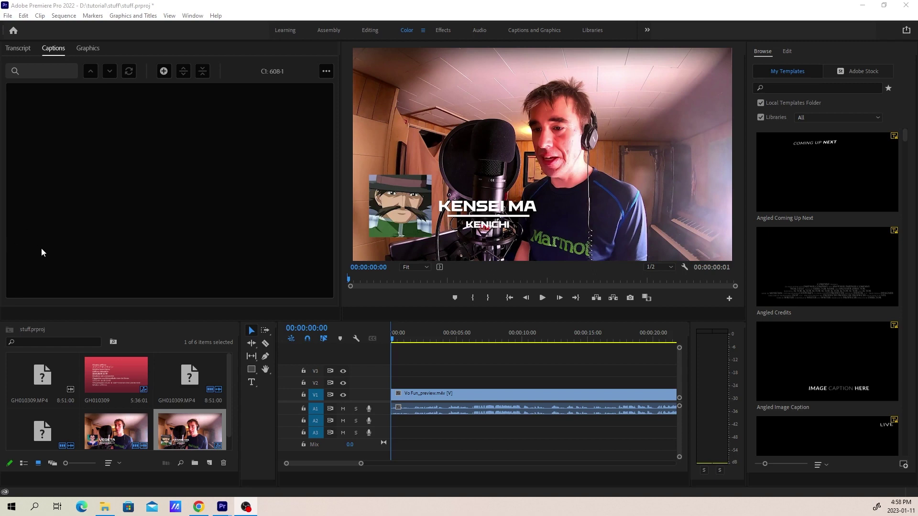
Step: Start a new caption track from Sequence > Captions and show its Format list, currently CEA-608
{"action": "left_click", "coordinate": [69, 6]}
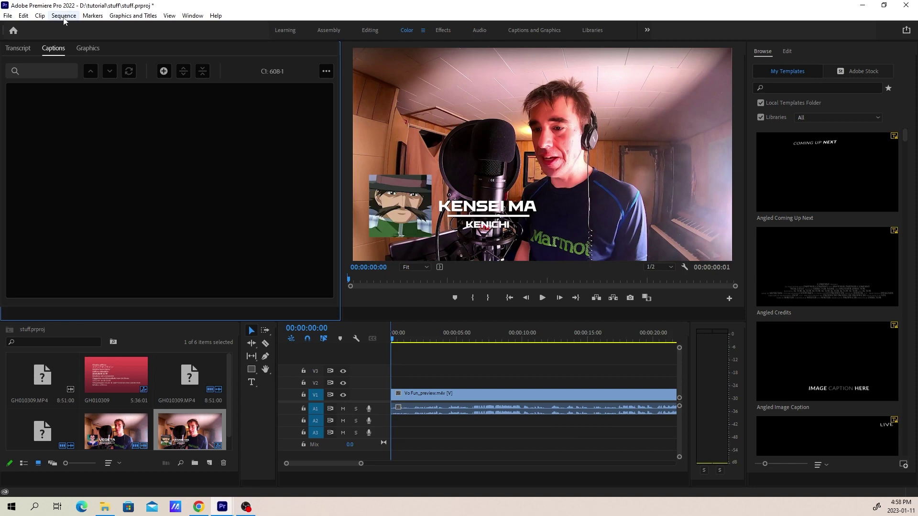
{"action": "left_click", "coordinate": [63, 20]}
{"action": "mouse_move", "coordinate": [128, 422]}
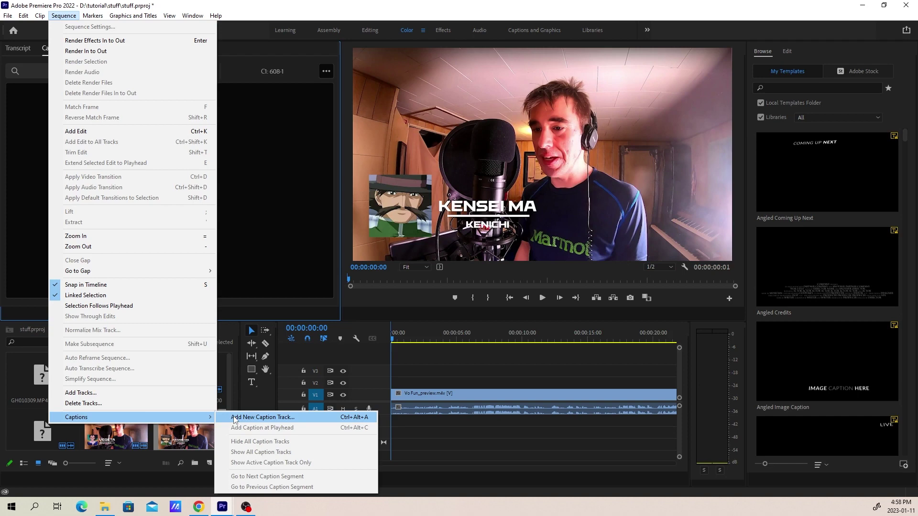
{"action": "left_click", "coordinate": [262, 418]}
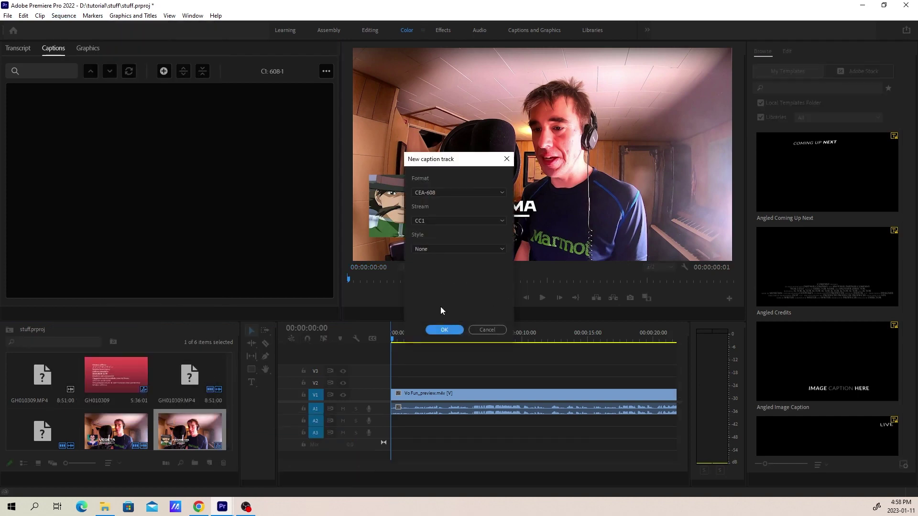
{"action": "left_click_drag", "start_coordinate": [434, 159], "coordinate": [343, 152]}
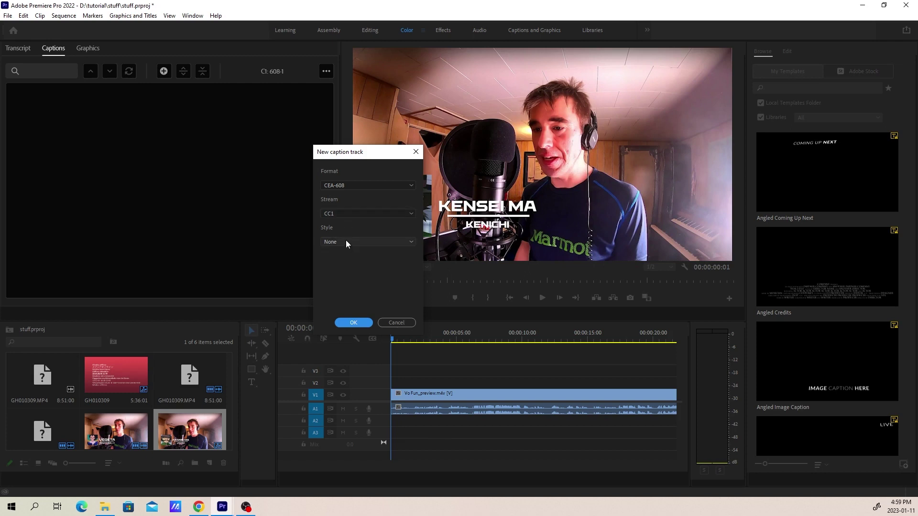
{"action": "left_click", "coordinate": [339, 187]}
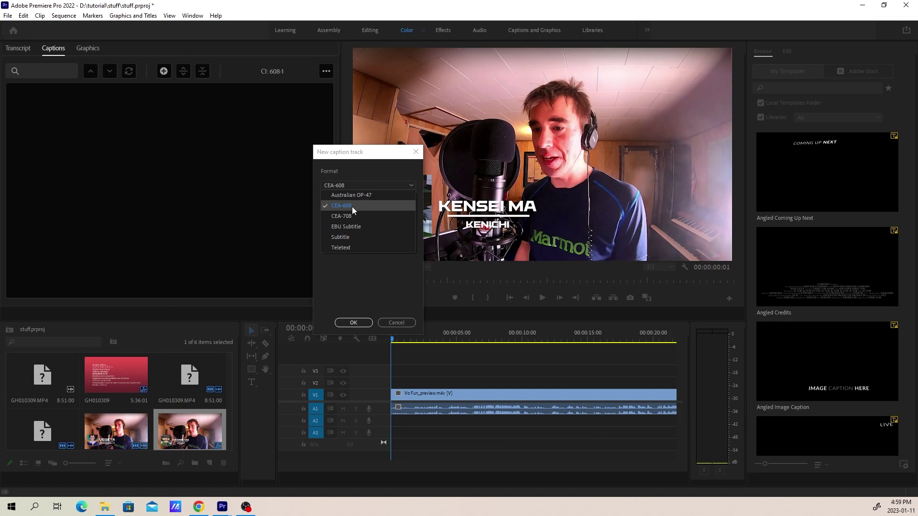
Step: Confirm a CEA-608 caption track on CC1, creating track 608-1
{"action": "left_click", "coordinate": [352, 207]}
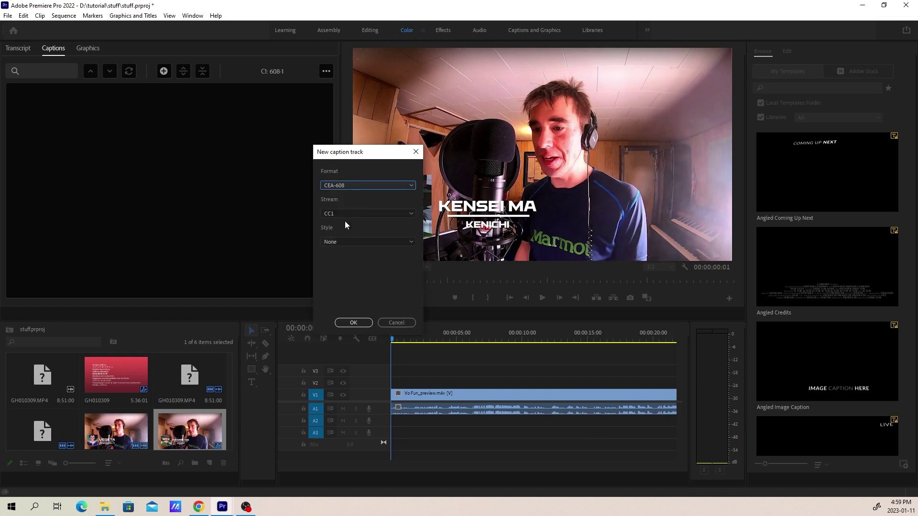
{"action": "left_click", "coordinate": [362, 324]}
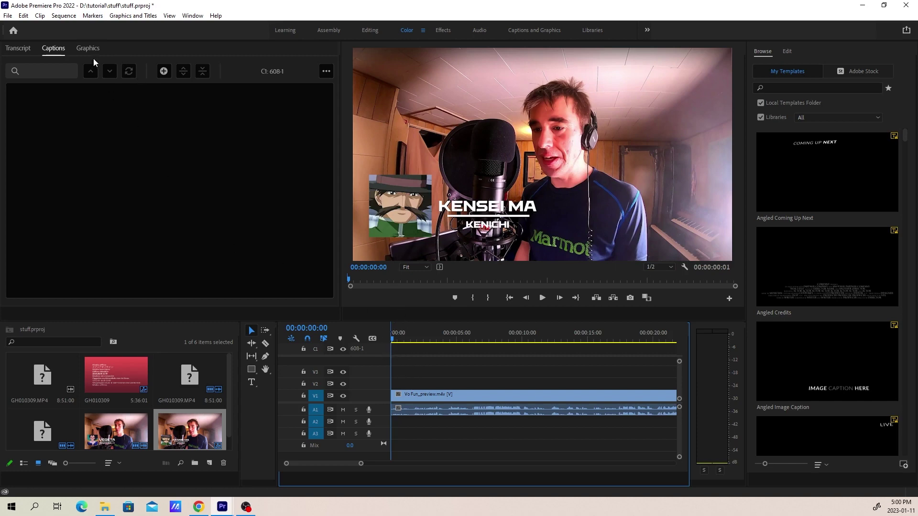
Step: Add a 'New Caption' at the playhead spanning 00:00:00:00 to 00:00:03:00 on track 608-1
{"action": "left_click", "coordinate": [68, 18]}
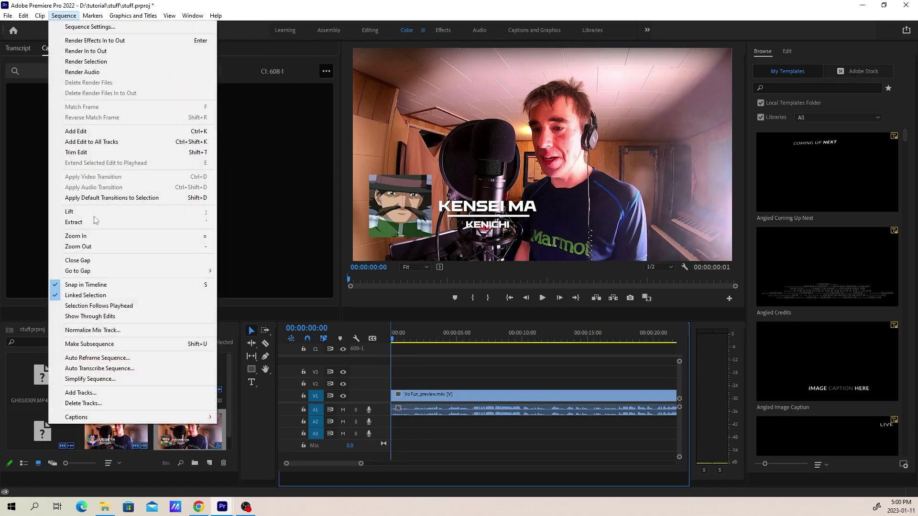
{"action": "mouse_move", "coordinate": [184, 417]}
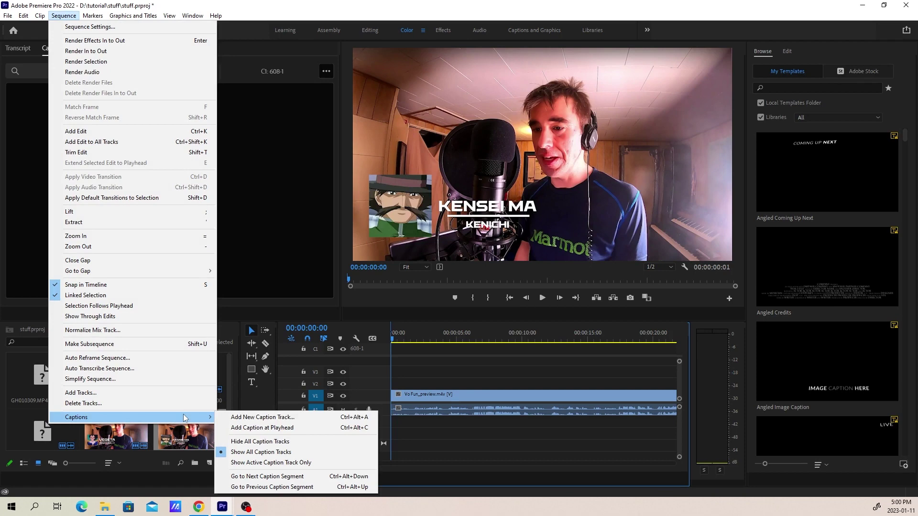
{"action": "left_click", "coordinate": [276, 426]}
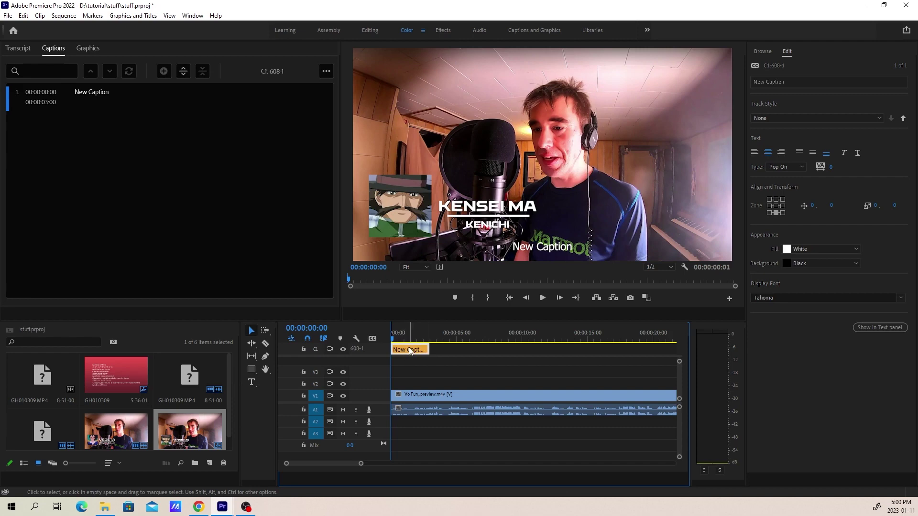
{"action": "left_click", "coordinate": [67, 108]}
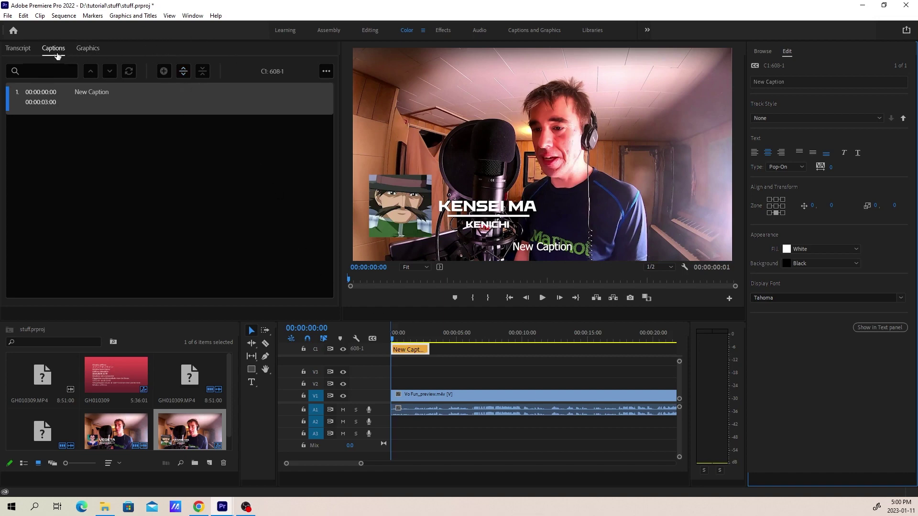
{"action": "left_click", "coordinate": [342, 237]}
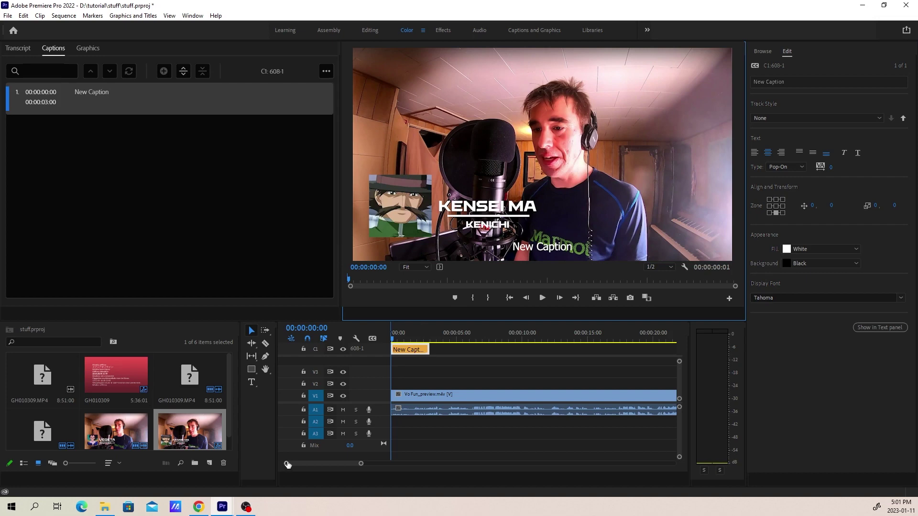
{"action": "left_click_drag", "start_coordinate": [286, 464], "coordinate": [314, 464]}
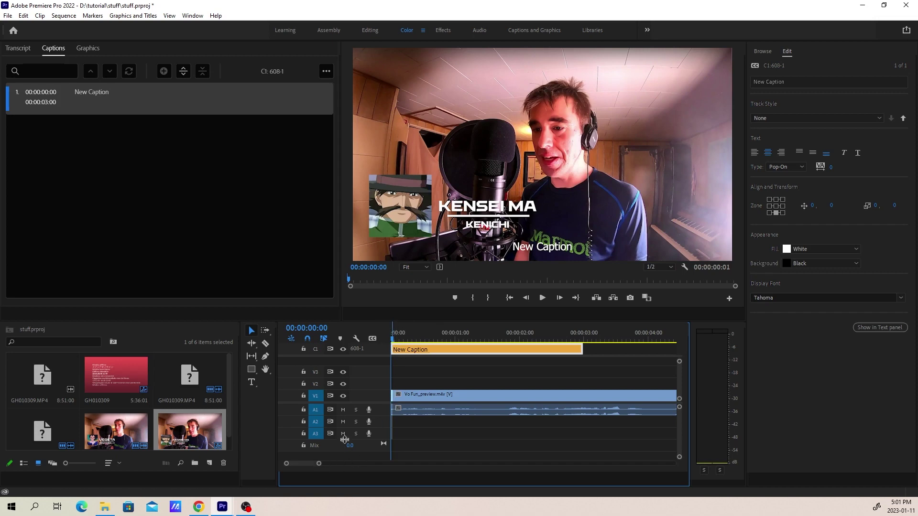
{"action": "left_click_drag", "start_coordinate": [403, 341], "coordinate": [388, 353]}
{"action": "key", "text": "space"}
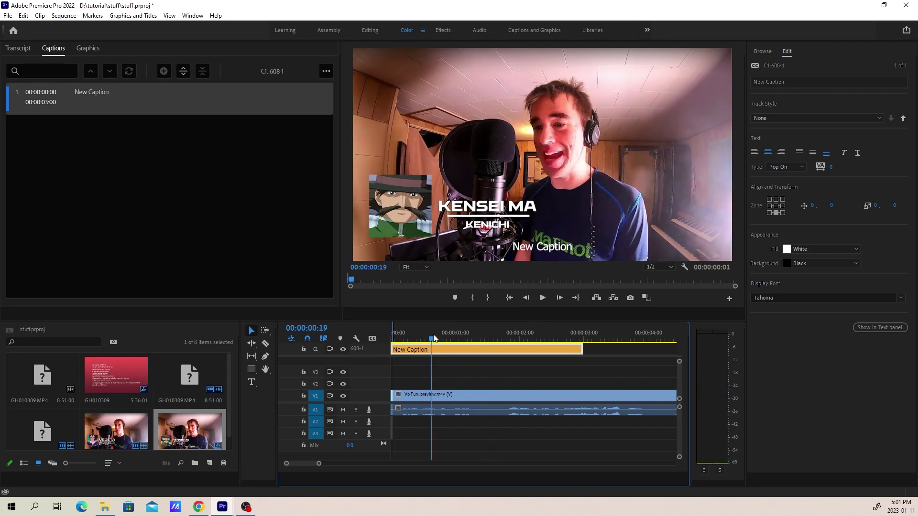
{"action": "key", "text": "Home"}
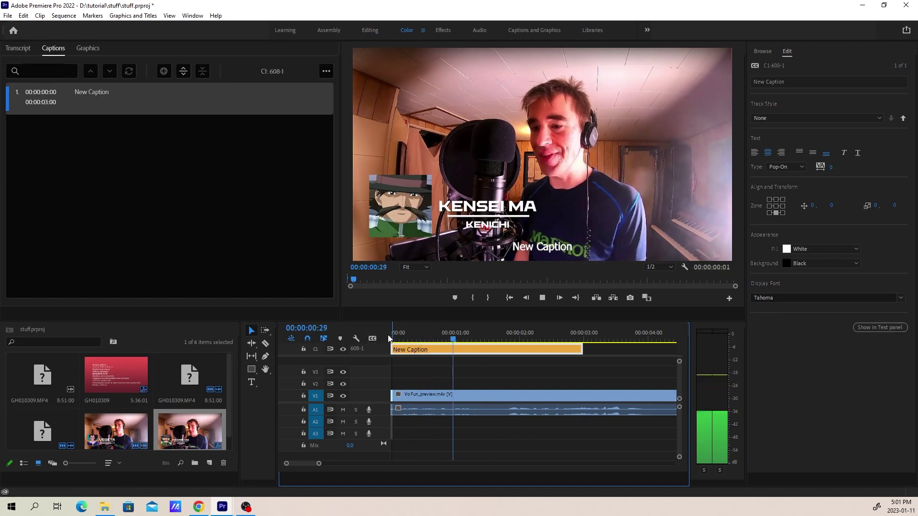
{"action": "key", "text": "space"}
{"action": "key", "text": "Home"}
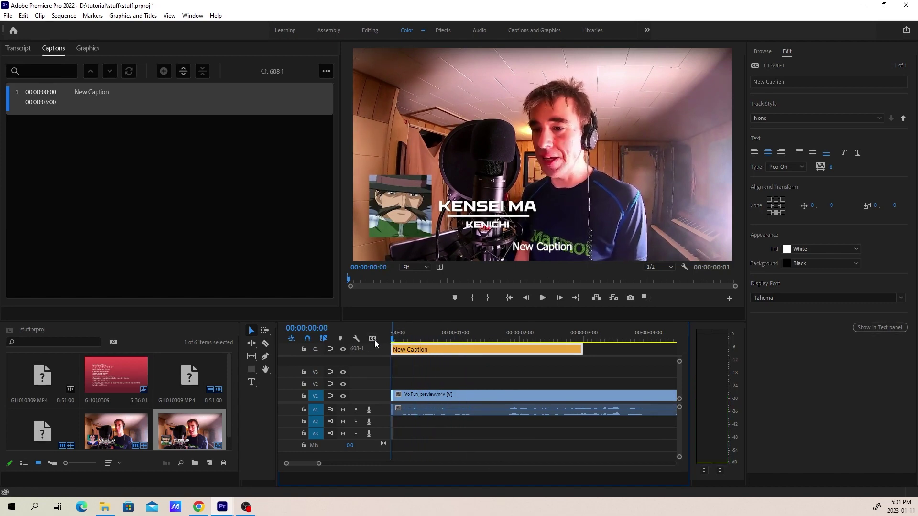
{"action": "key", "text": "space"}
{"action": "key", "text": "space"}
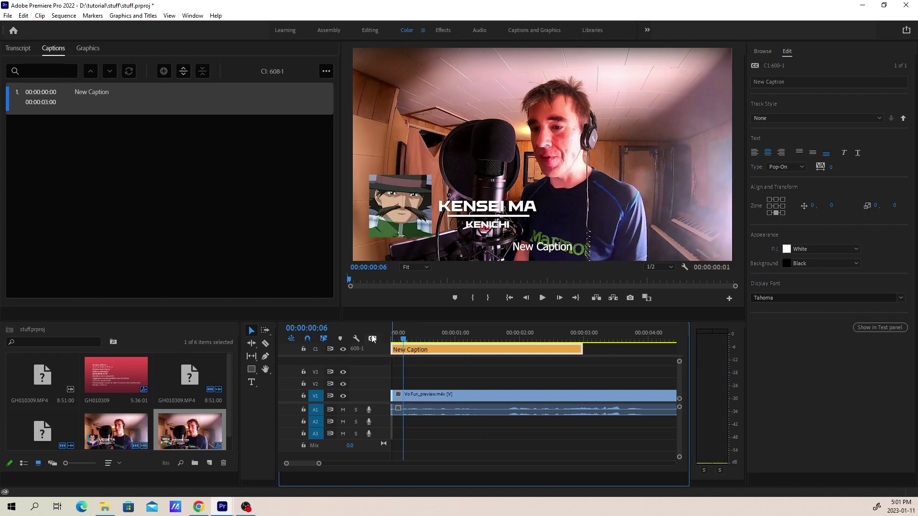
{"action": "key", "text": "Home"}
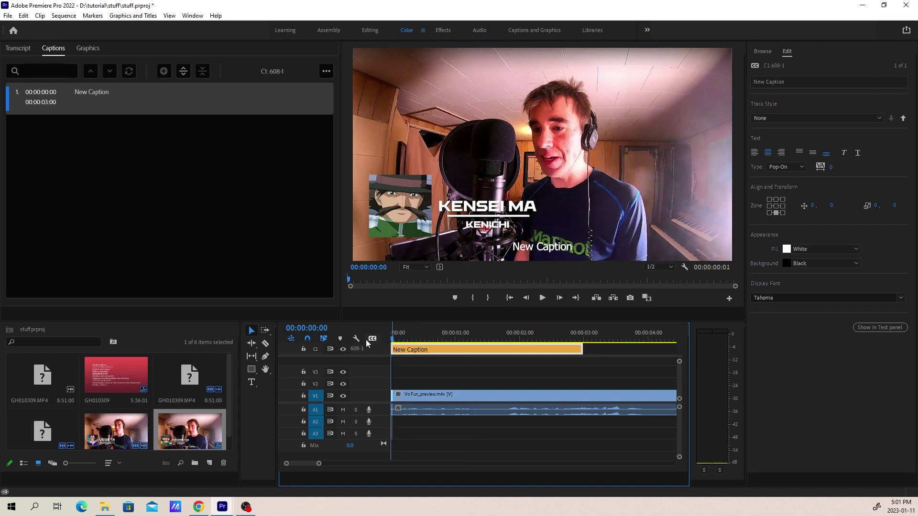
{"action": "key", "text": "space"}
{"action": "left_click", "coordinate": [392, 338]}
{"action": "key", "text": "space"}
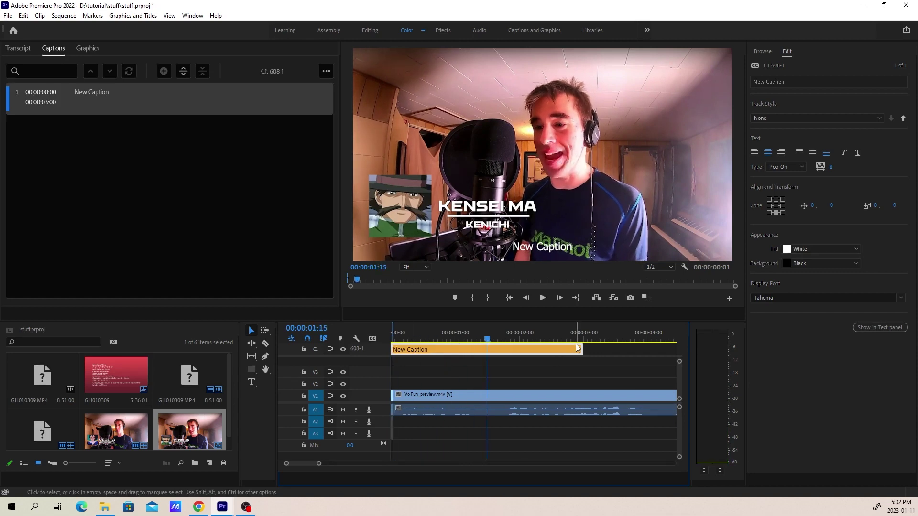
Step: Trim the first caption's end to 00:00:01:15 and replace its text with 'If you move your foot this way'
{"action": "left_click_drag", "start_coordinate": [581, 350], "coordinate": [485, 355]}
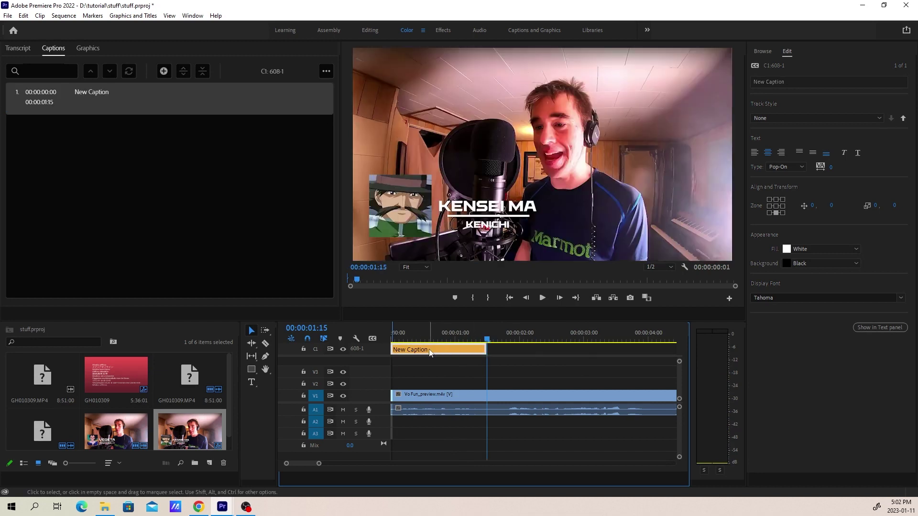
{"action": "left_click", "coordinate": [37, 102]}
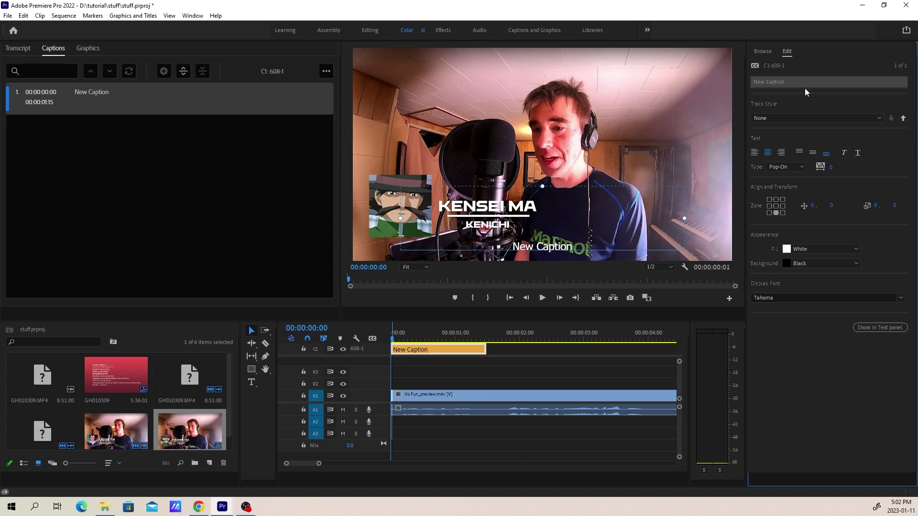
{"action": "double_click", "coordinate": [560, 242]}
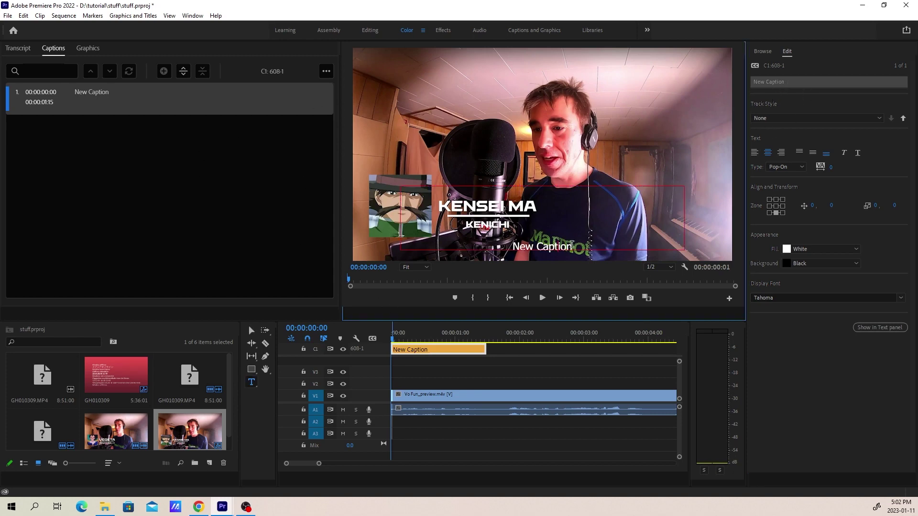
{"action": "left_click_drag", "start_coordinate": [572, 245], "coordinate": [512, 247]}
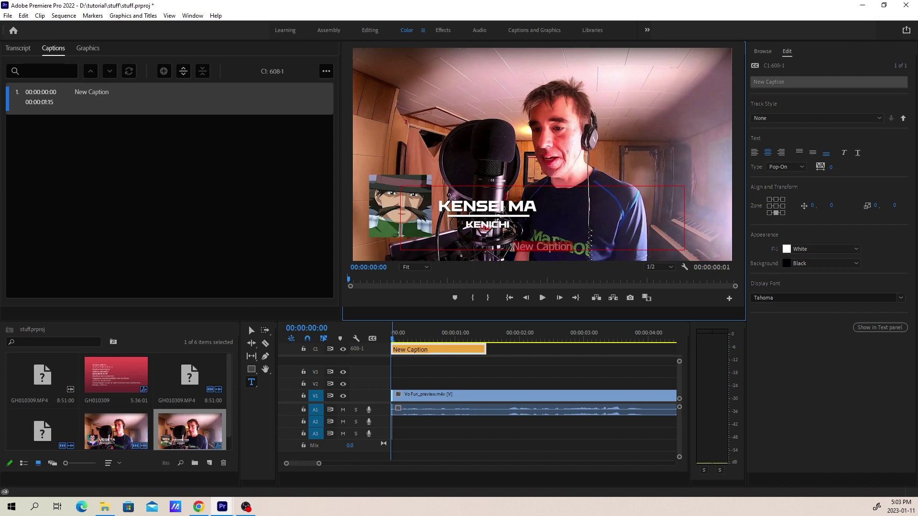
{"action": "type", "text": "If"}
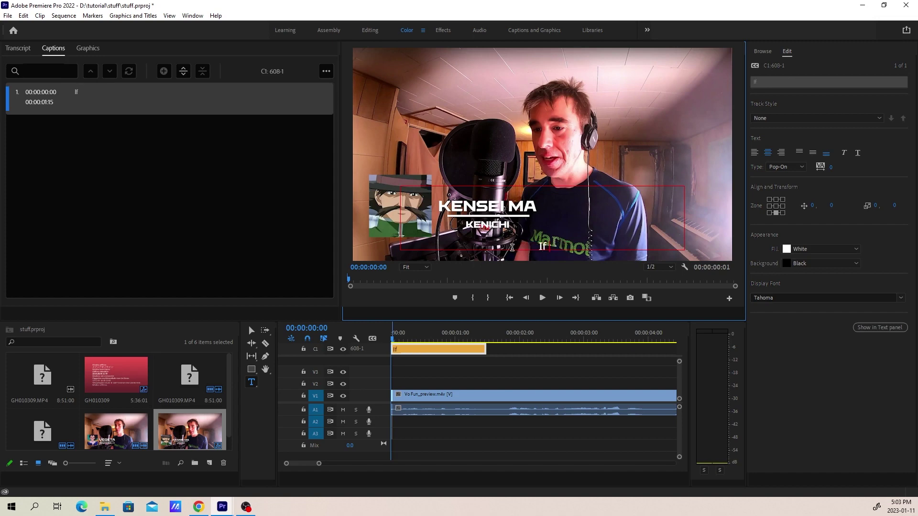
{"action": "type", "text": " you move you"}
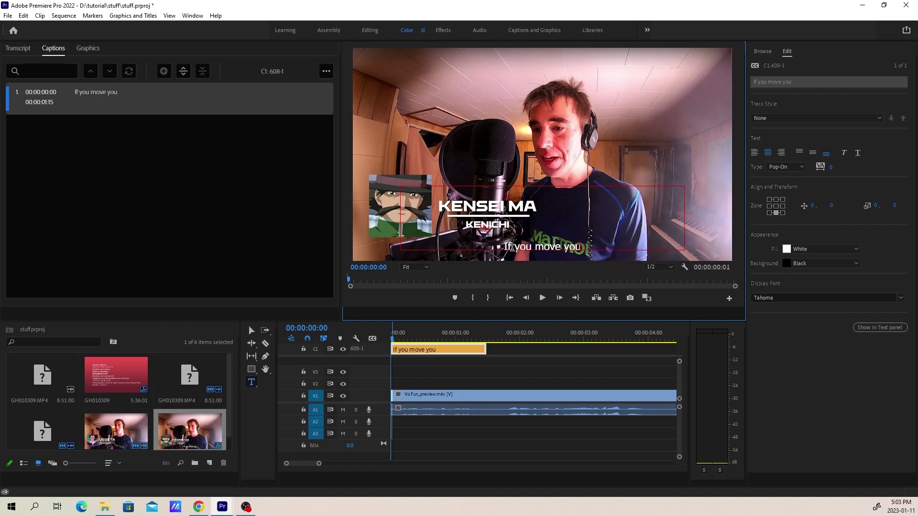
{"action": "type", "text": "r foot this wat"}
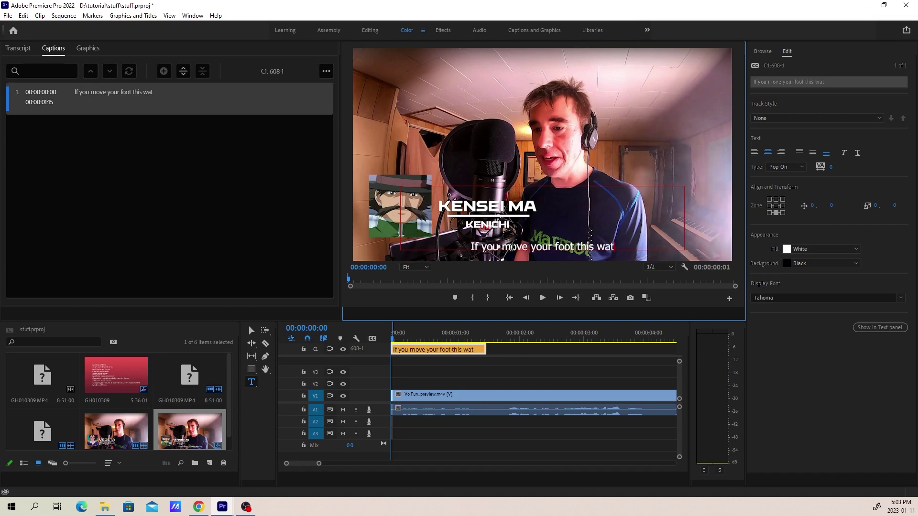
{"action": "key", "text": "BackSpace"}
{"action": "type", "text": "y"}
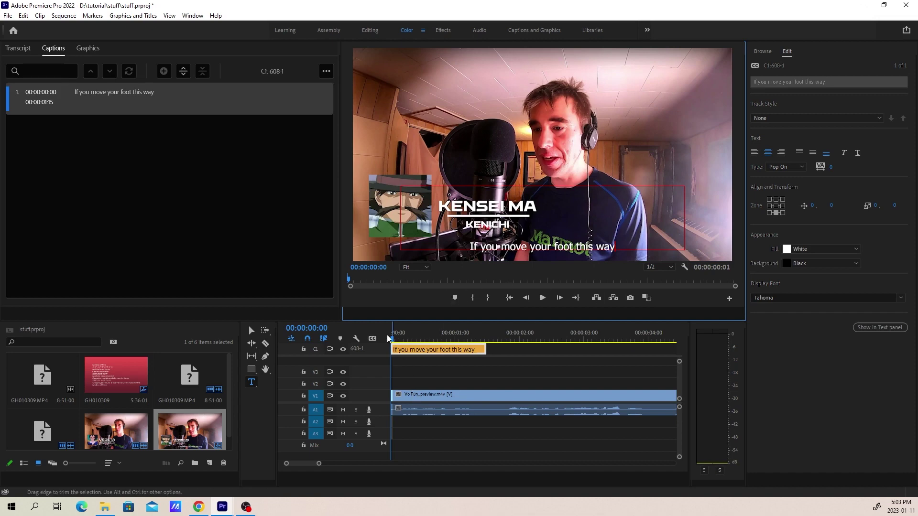
Step: Preview the first caption, then add a new caption segment at 00:00:01:24
{"action": "left_click_drag", "start_coordinate": [392, 349], "coordinate": [397, 348]}
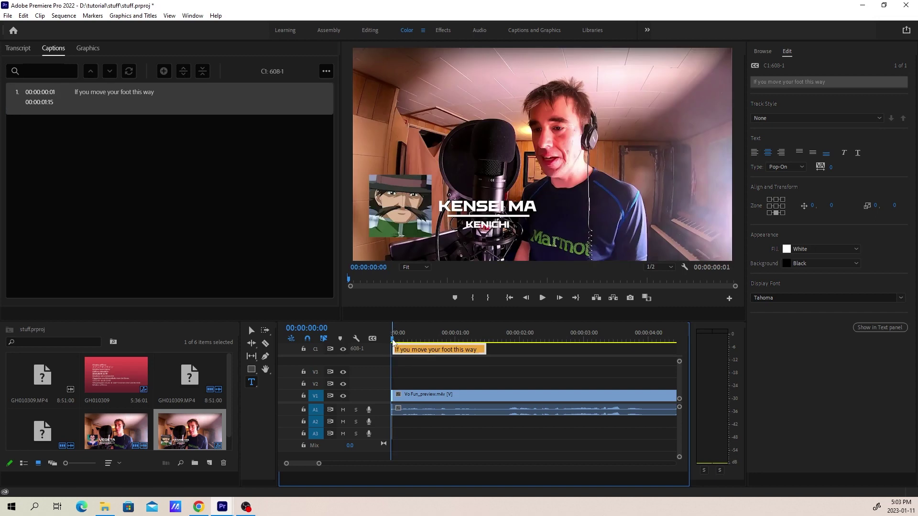
{"action": "left_click", "coordinate": [542, 298]}
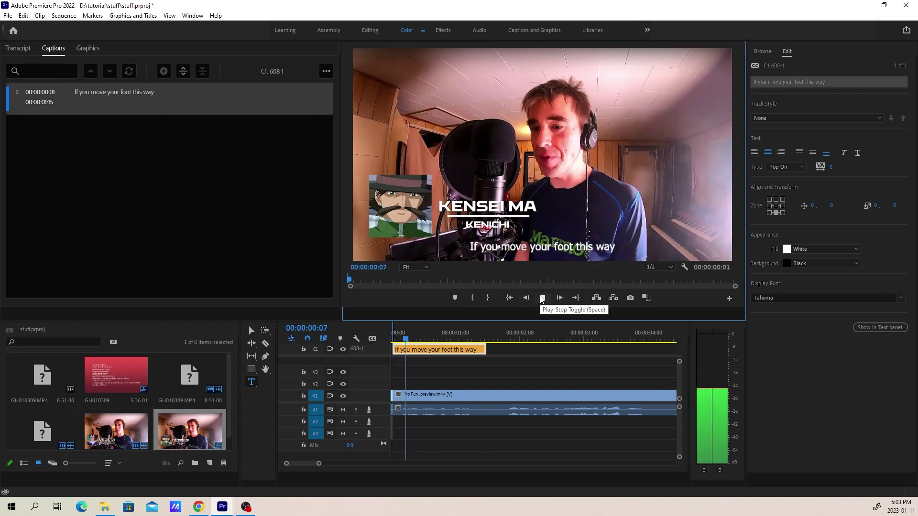
{"action": "left_click", "coordinate": [545, 299]}
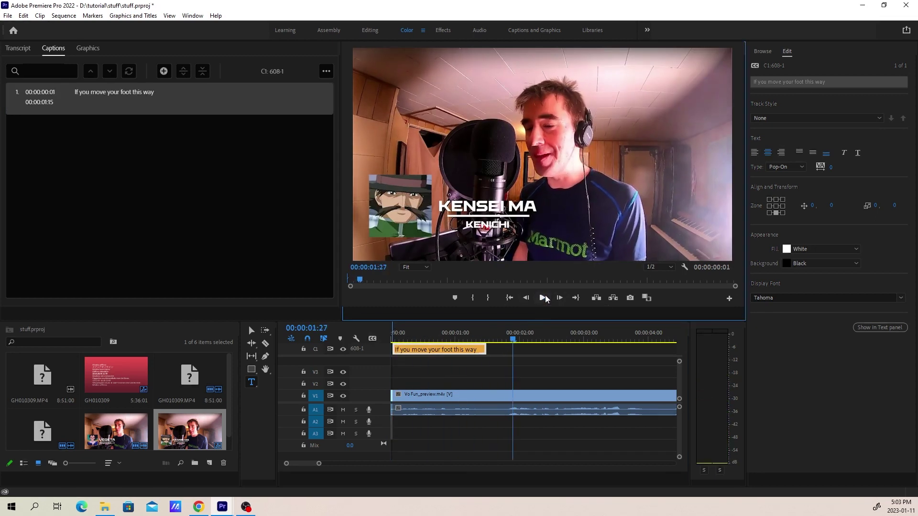
{"action": "left_click", "coordinate": [505, 340]}
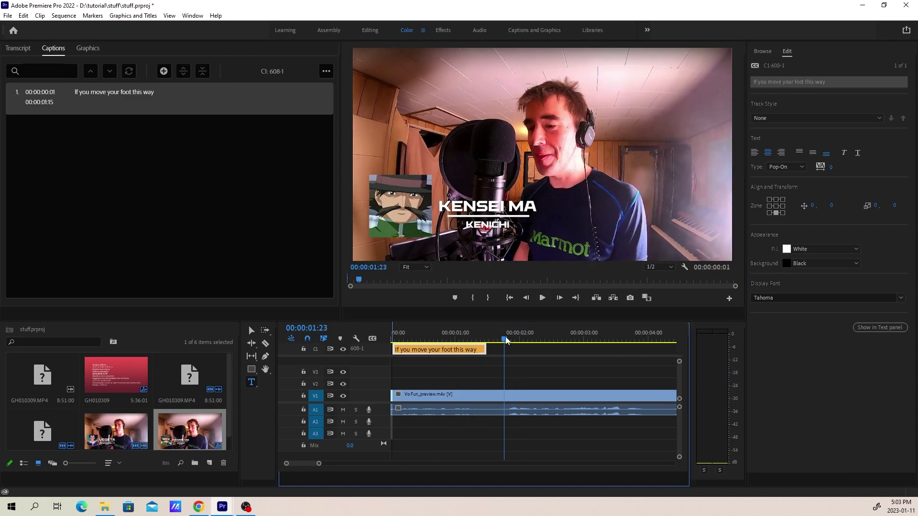
{"action": "left_click", "coordinate": [507, 340]}
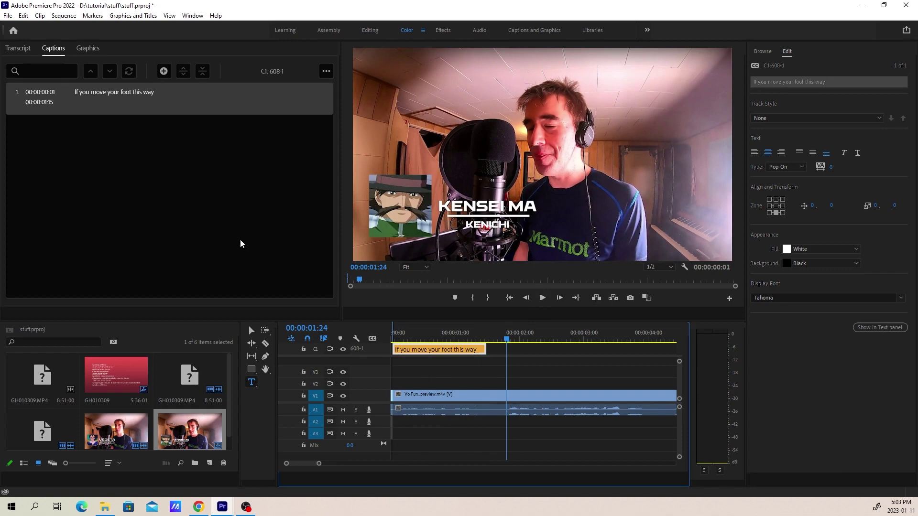
{"action": "left_click", "coordinate": [163, 72]}
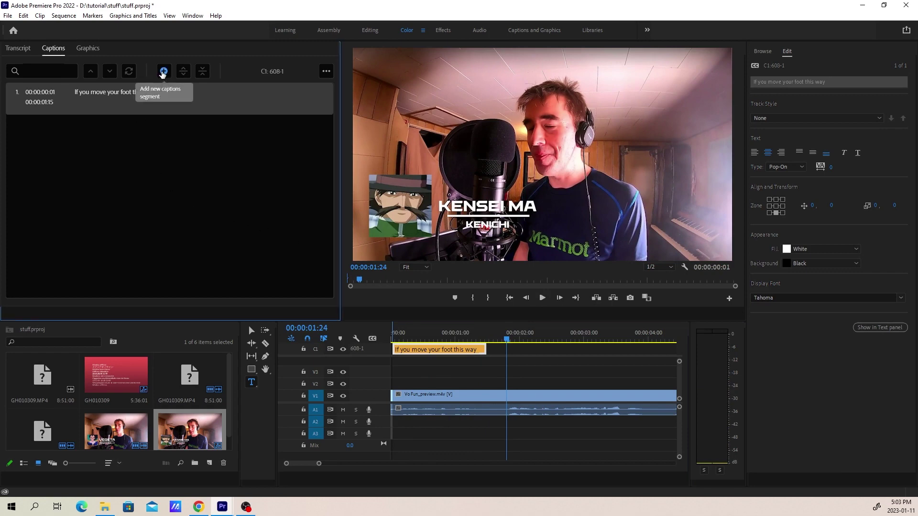
Step: Trim the second New Caption clip's end from 00:00:04:24 back to 00:00:03:29
{"action": "left_click", "coordinate": [498, 341]}
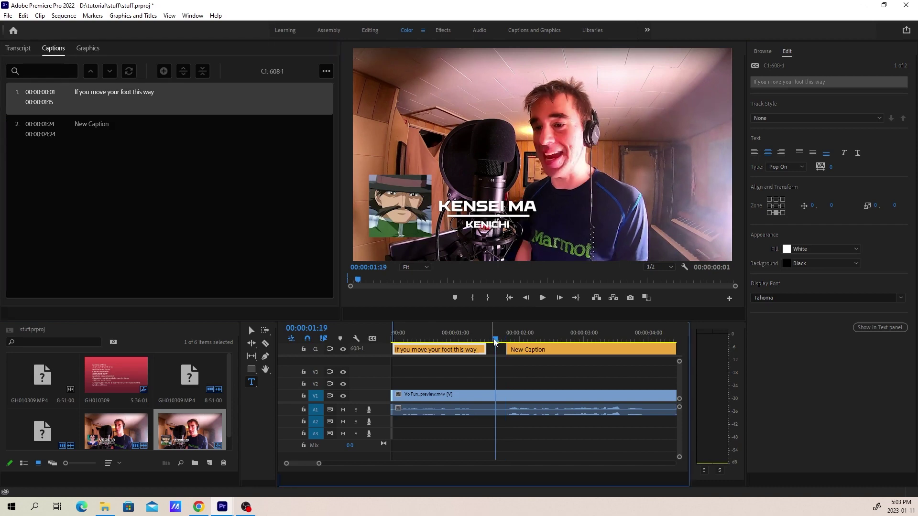
{"action": "key", "text": "space"}
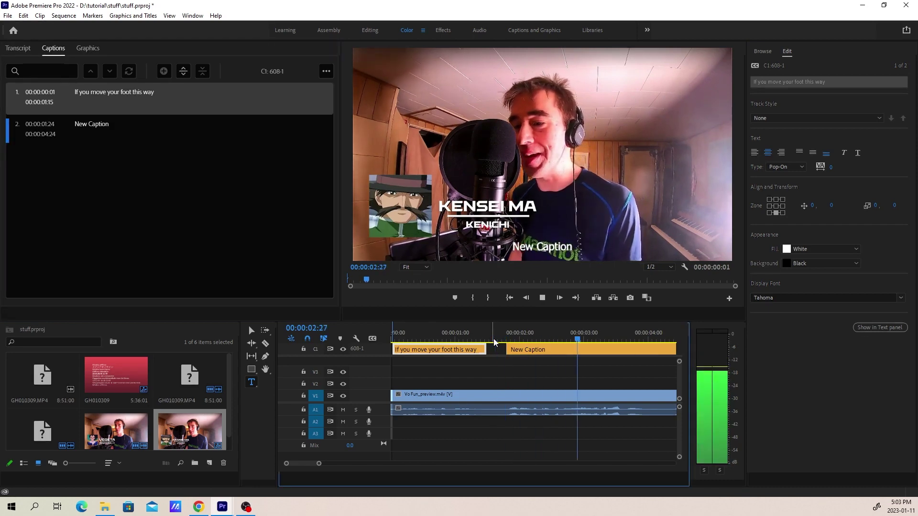
{"action": "key", "text": "space"}
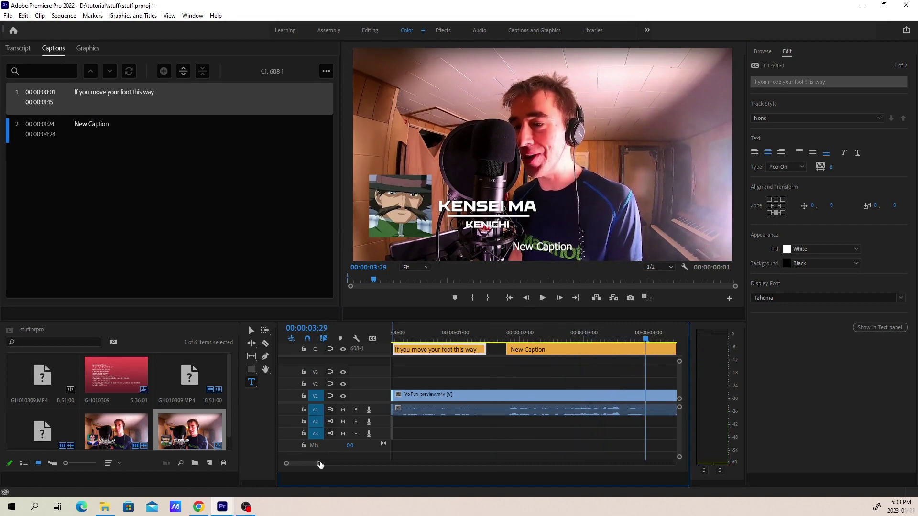
{"action": "left_click_drag", "start_coordinate": [319, 464], "coordinate": [323, 463]}
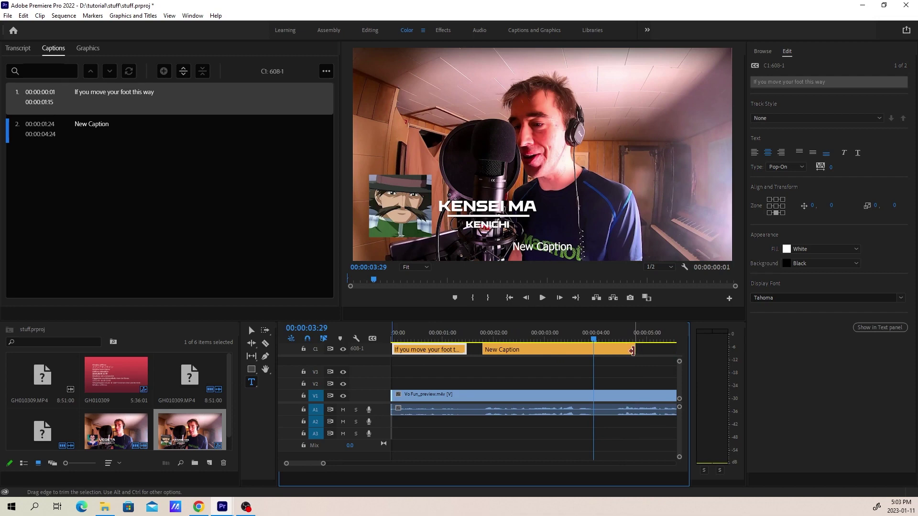
{"action": "left_click_drag", "start_coordinate": [632, 350], "coordinate": [593, 351]}
{"action": "key", "text": "v"}
{"action": "left_click", "coordinate": [536, 353]}
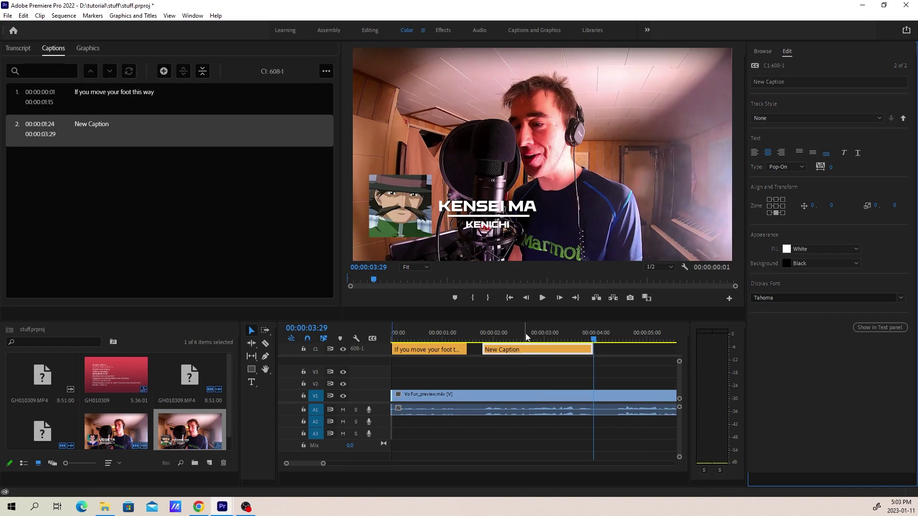
Step: Retype the second caption as 'this is the best situation we', dropping the stray 'co'
{"action": "left_click", "coordinate": [526, 335]}
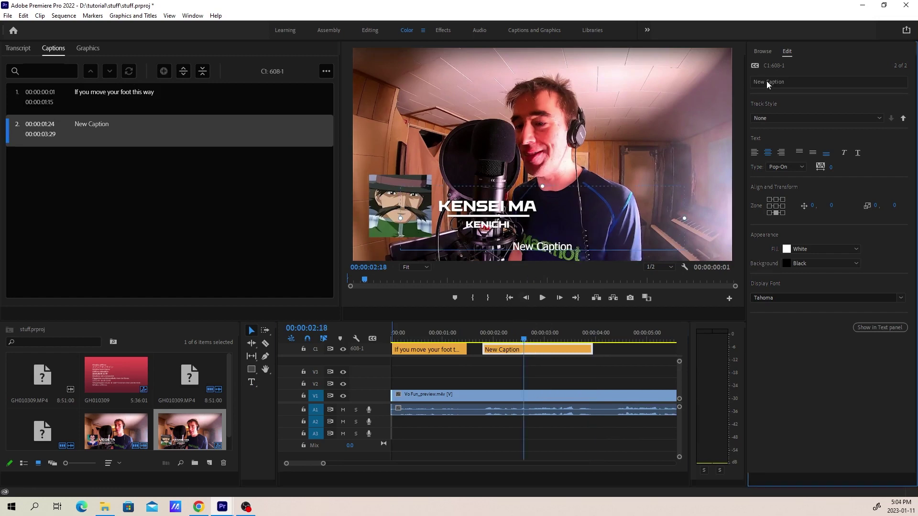
{"action": "left_click", "coordinate": [544, 250]}
{"action": "double_click", "coordinate": [544, 248]}
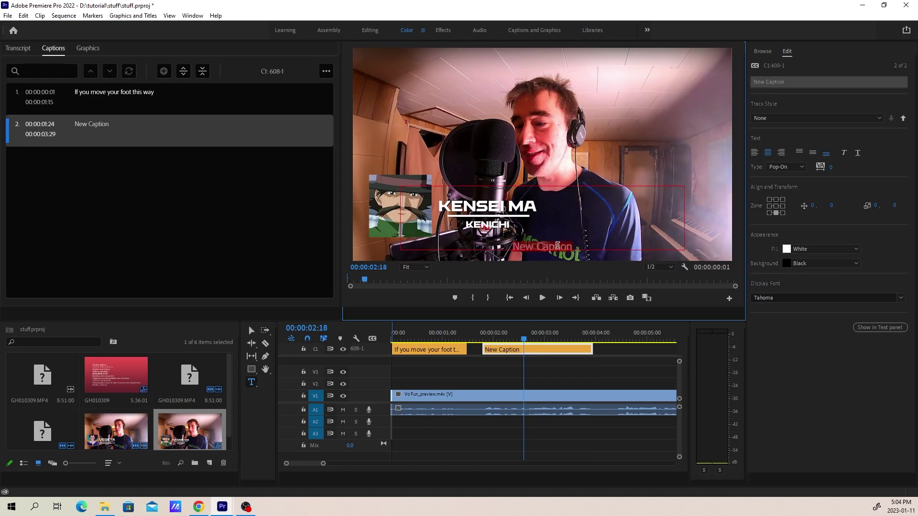
{"action": "type", "text": "this is the bes"}
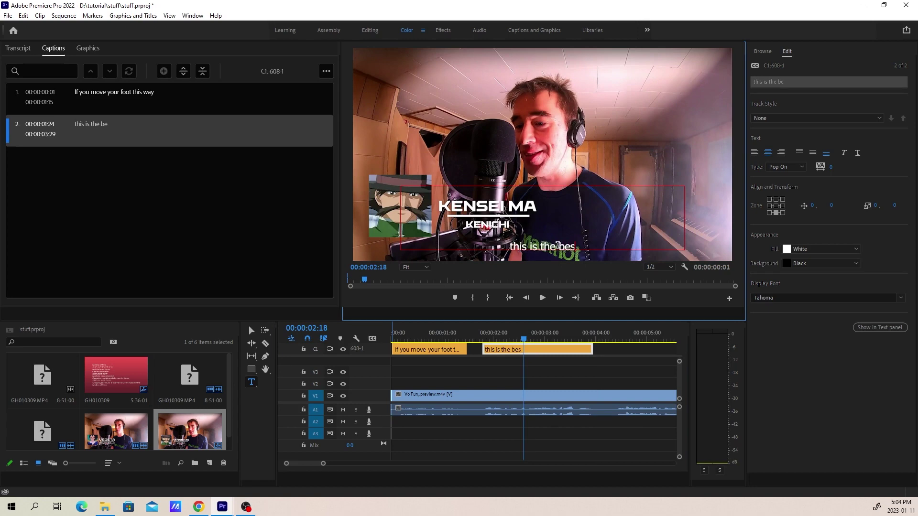
{"action": "type", "text": "t situation we"}
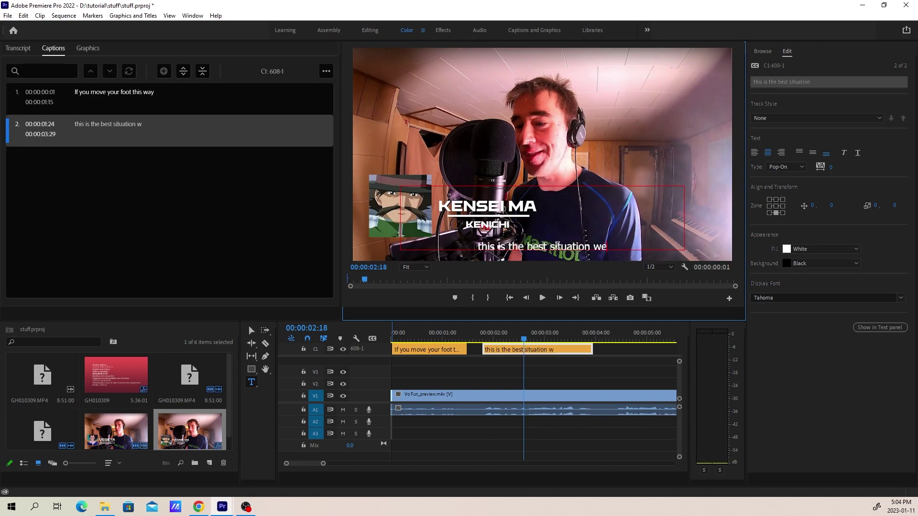
{"action": "type", "text": " co"}
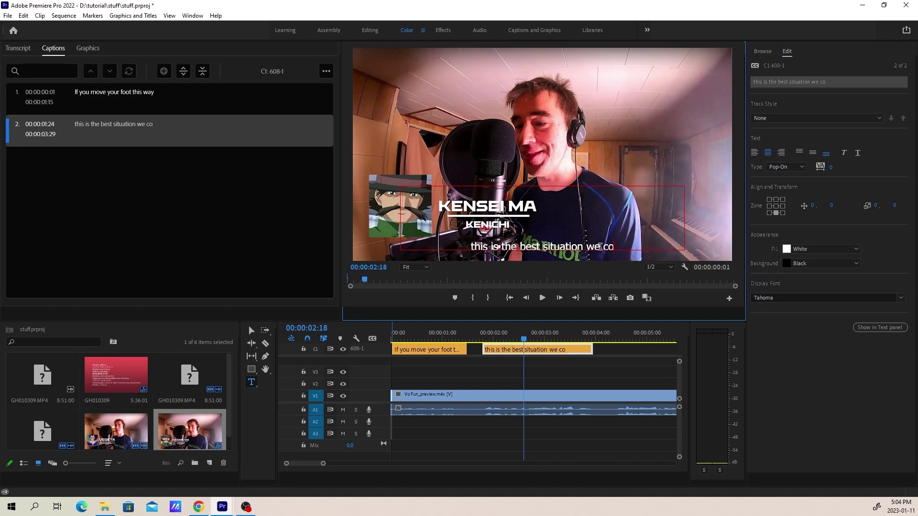
{"action": "double_click", "coordinate": [604, 246]}
{"action": "key", "text": "BackSpace"}
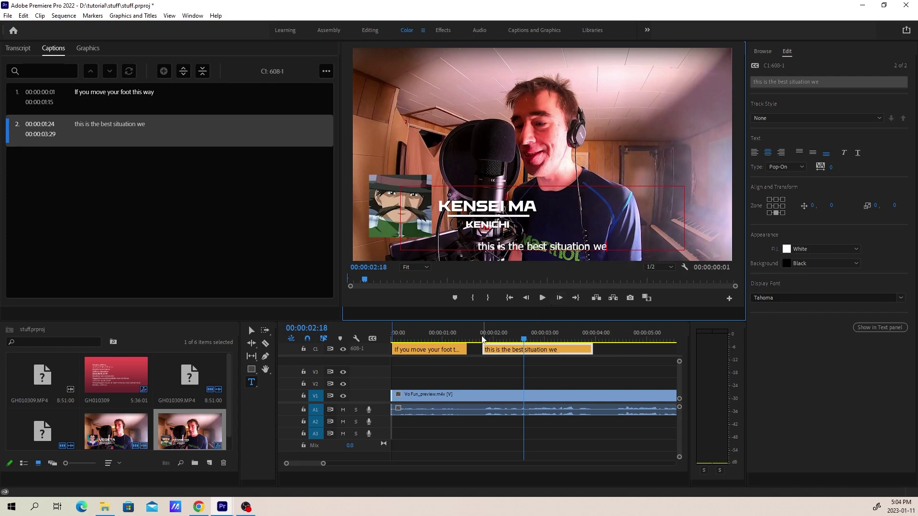
Step: Play from 00:00:01:20 and trim the second caption to end at 00:00:02:17
{"action": "left_click", "coordinate": [476, 340]}
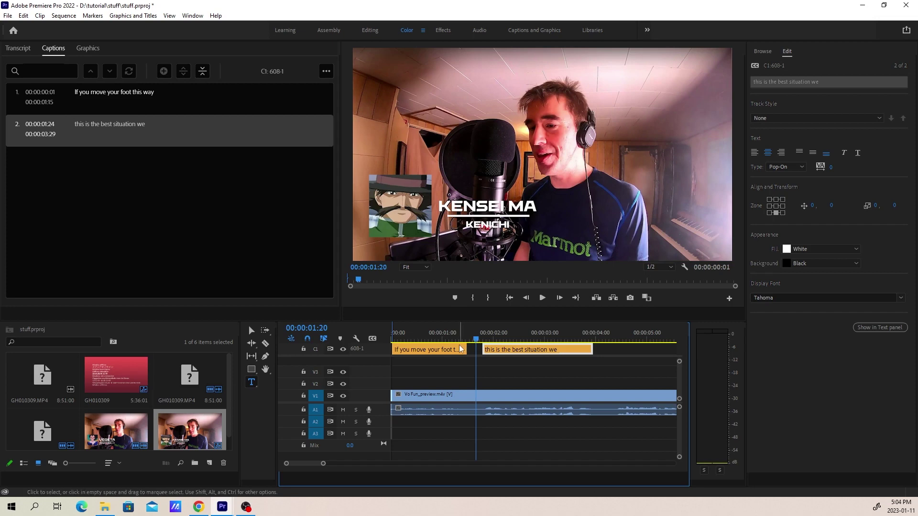
{"action": "key", "text": "space"}
{"action": "key", "text": "space"}
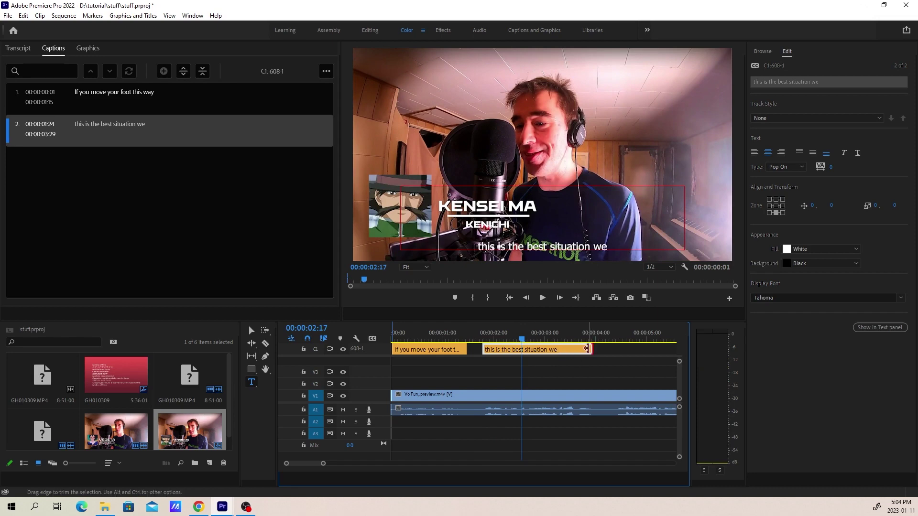
{"action": "left_click_drag", "start_coordinate": [588, 349], "coordinate": [517, 353]}
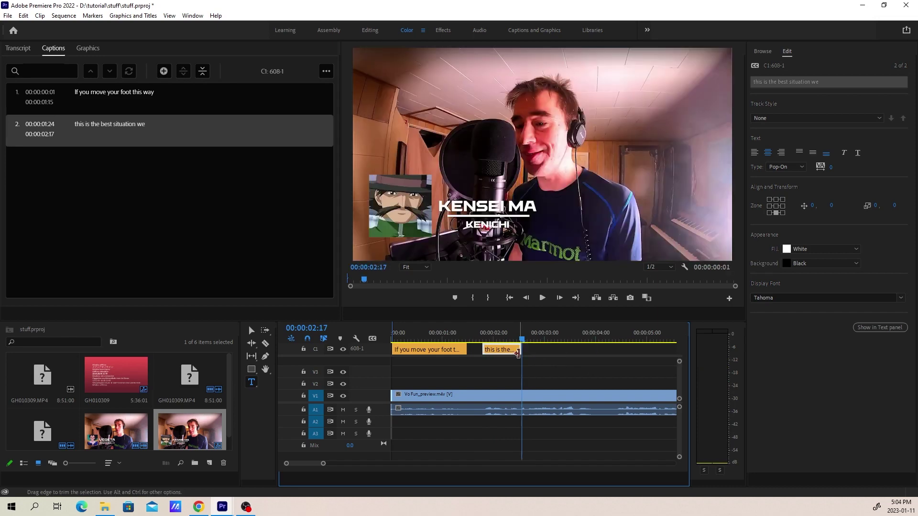
Step: Correct the second caption text to 'this is the best situation', fixing the misspelling
{"action": "left_click", "coordinate": [503, 334]}
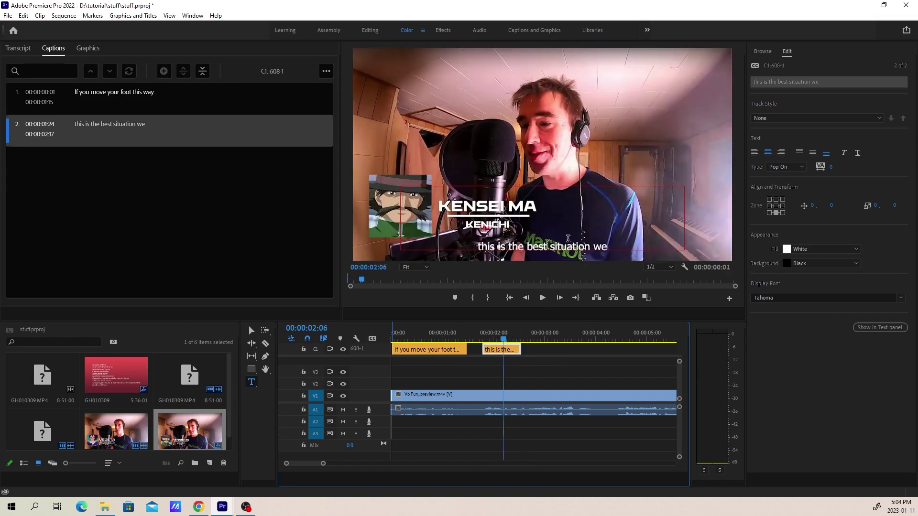
{"action": "left_click", "coordinate": [548, 244]}
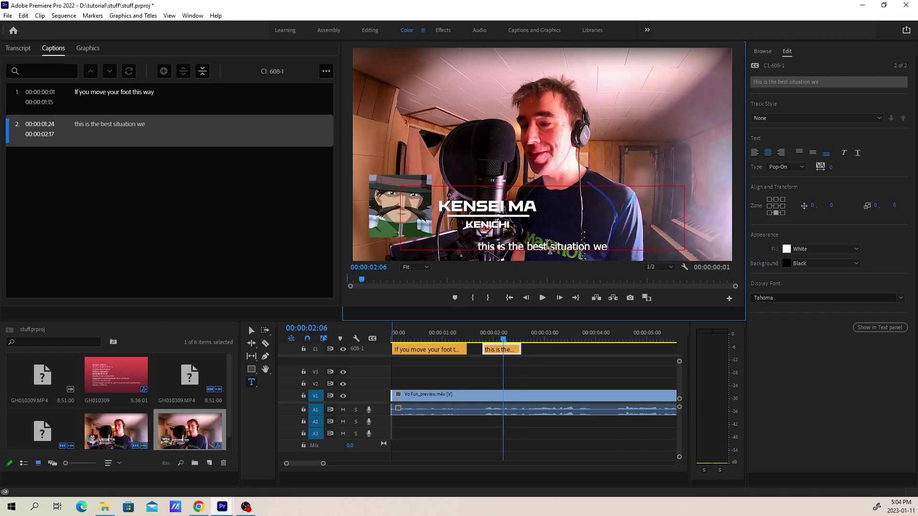
{"action": "left_click_drag", "start_coordinate": [550, 249], "coordinate": [606, 242]}
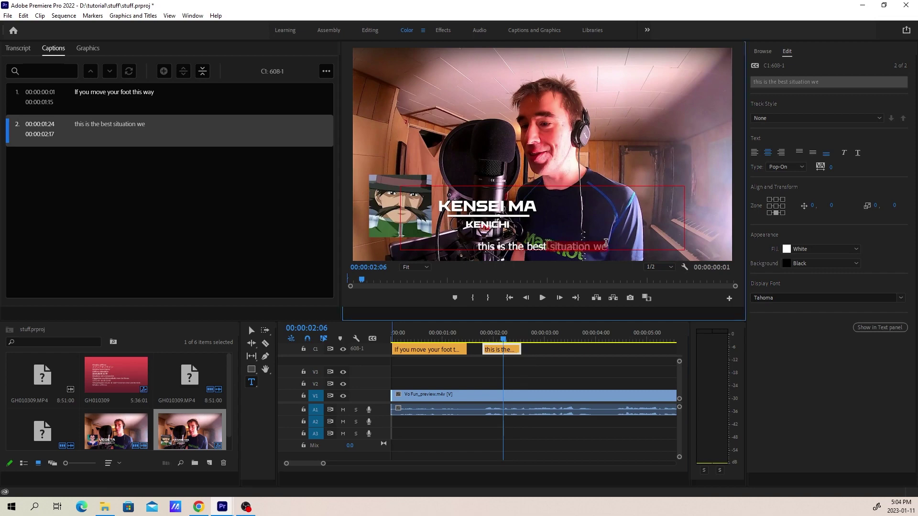
{"action": "key", "text": "BackSpace"}
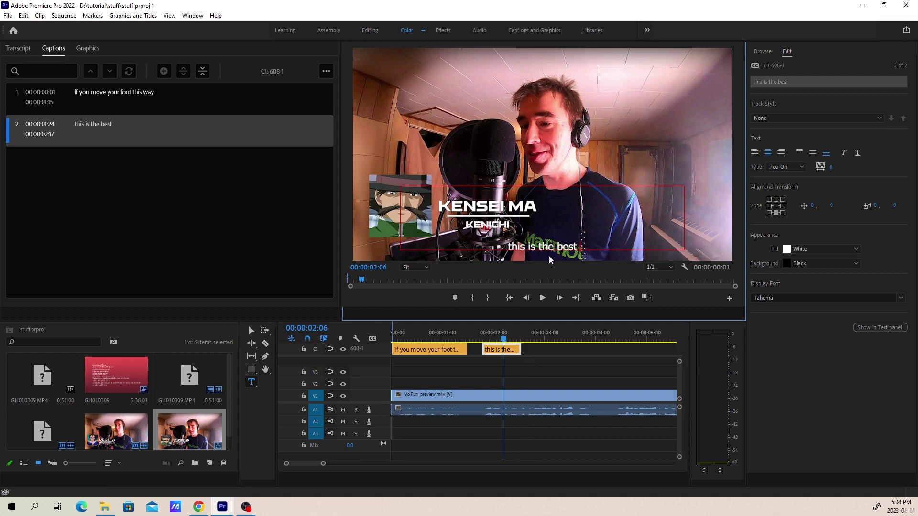
{"action": "type", "text": "suituation"}
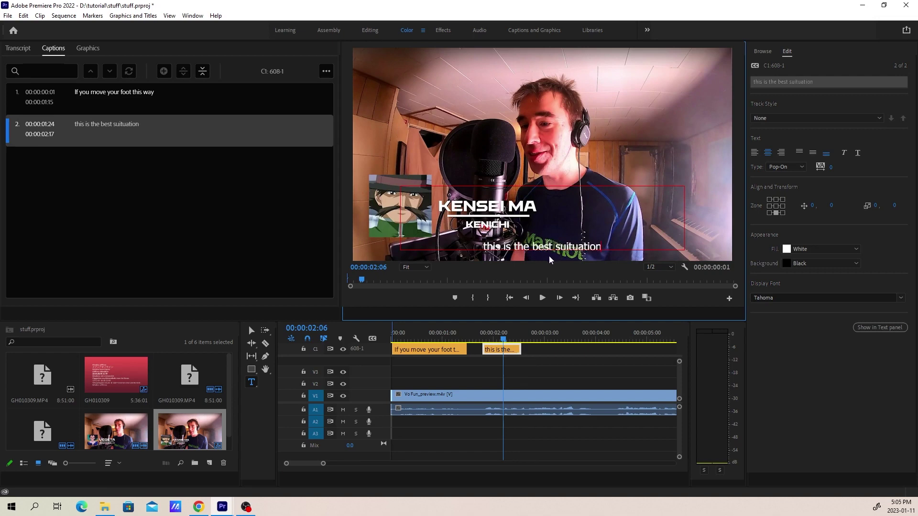
{"action": "key", "text": "BackSpace"}
{"action": "key", "text": "BackSpace"}
{"action": "key", "text": "BackSpace"}
{"action": "key", "text": "BackSpace"}
{"action": "key", "text": "BackSpace"}
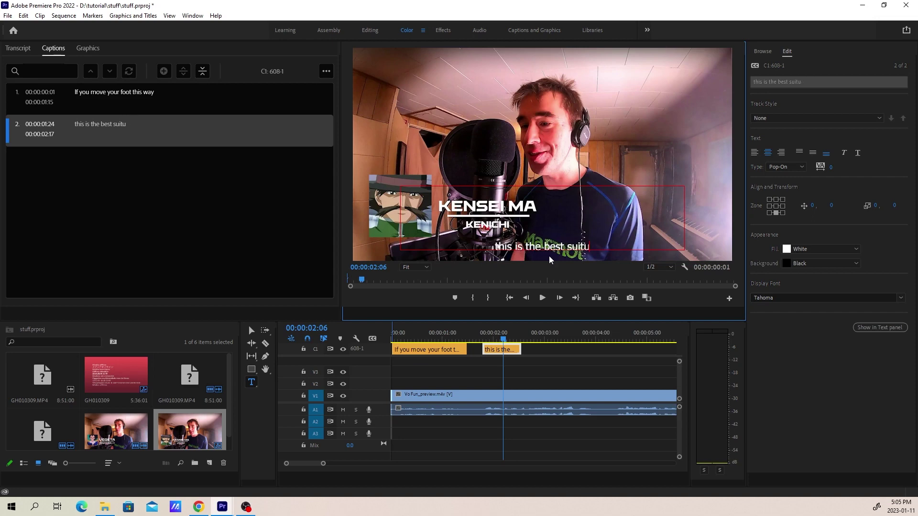
{"action": "key", "text": "BackSpace"}
{"action": "key", "text": "BackSpace"}
{"action": "key", "text": "BackSpace"}
{"action": "key", "text": "BackSpace"}
{"action": "type", "text": "i"}
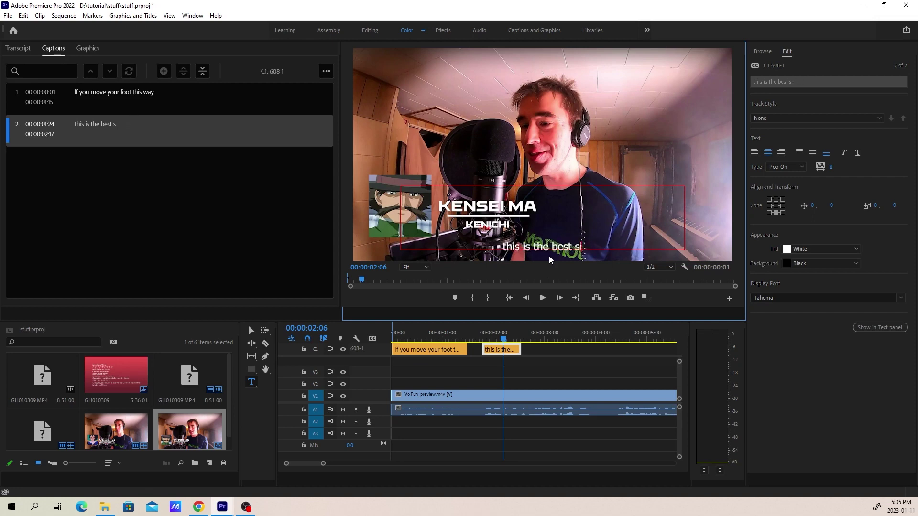
{"action": "type", "text": "tuation"}
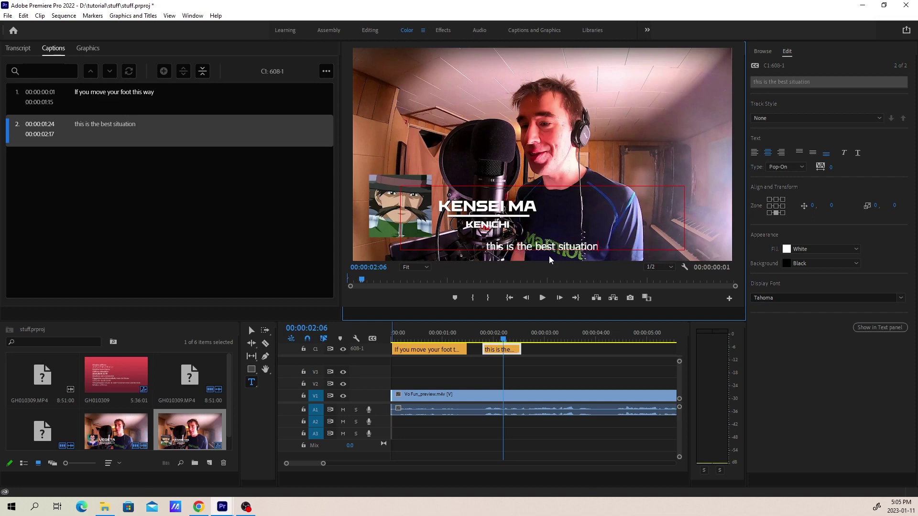
Step: Review the captions from 00:00:01:21 and park the playhead near 00:00:03:04
{"action": "left_click", "coordinate": [478, 339]}
{"action": "key", "text": "space"}
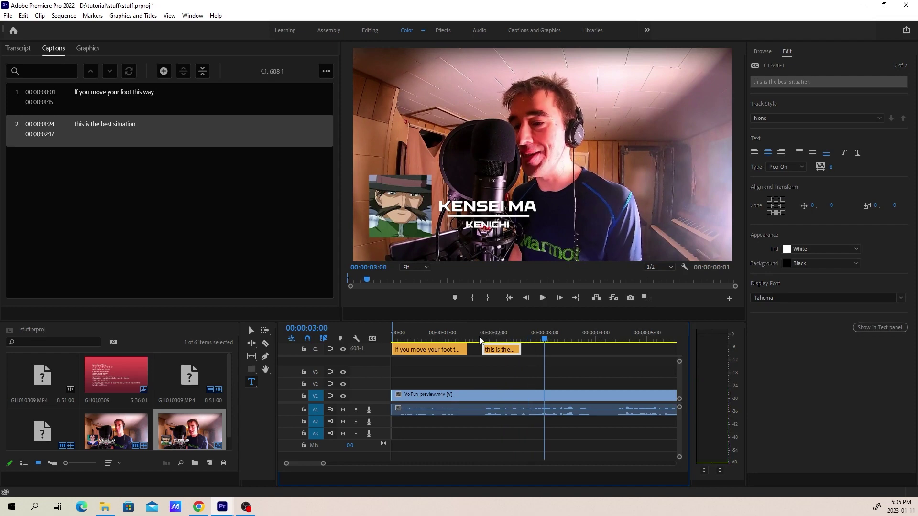
{"action": "key", "text": "space"}
{"action": "mouse_move", "coordinate": [534, 341]}
{"action": "left_mouse_down"}
{"action": "mouse_move", "coordinate": [551, 339]}
{"action": "mouse_move", "coordinate": [522, 349]}
{"action": "mouse_move", "coordinate": [538, 350]}
{"action": "left_mouse_up"}
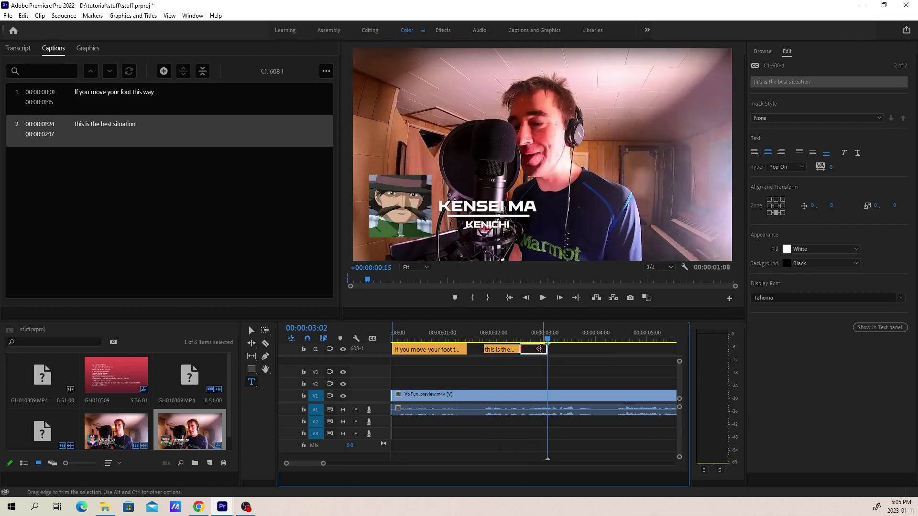
Step: Add a third caption segment and type 'we could hope for.' as its text
{"action": "left_click", "coordinate": [164, 71]}
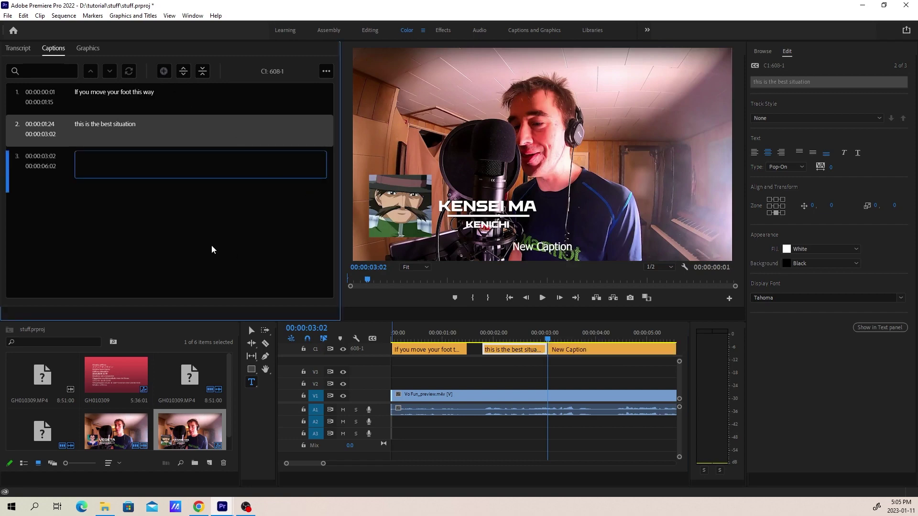
{"action": "left_click", "coordinate": [564, 333]}
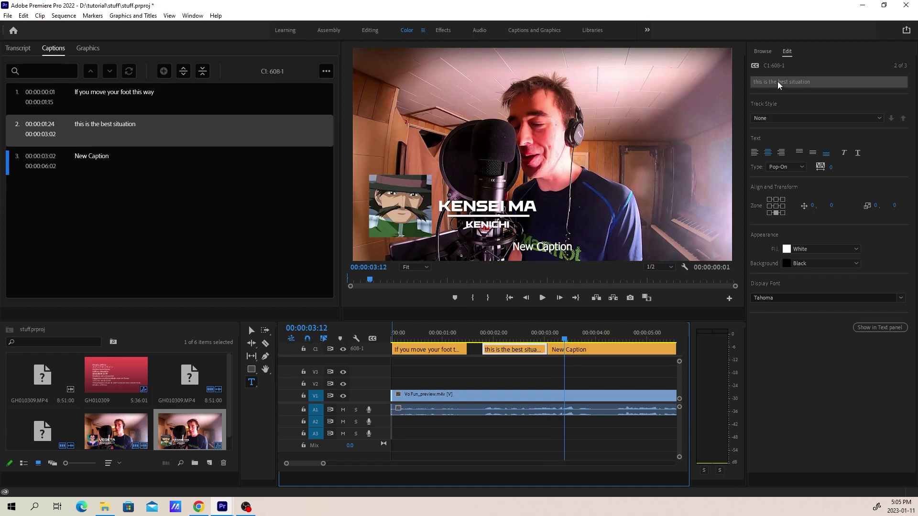
{"action": "key", "text": "v"}
{"action": "left_click", "coordinate": [596, 354]}
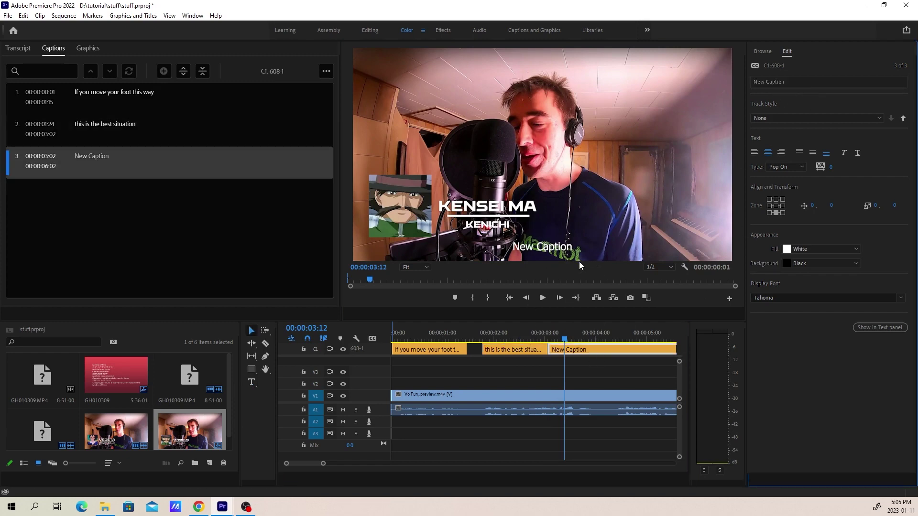
{"action": "left_click", "coordinate": [557, 245]}
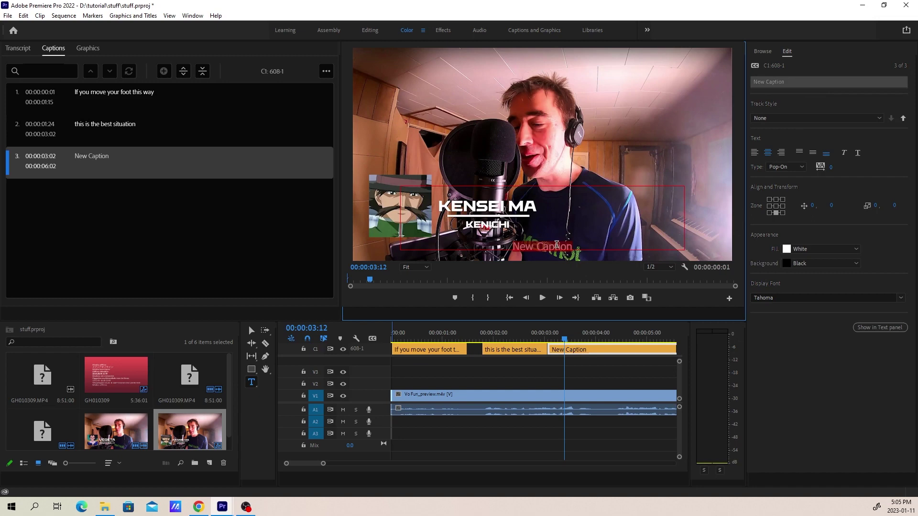
{"action": "type", "text": "we could hope"}
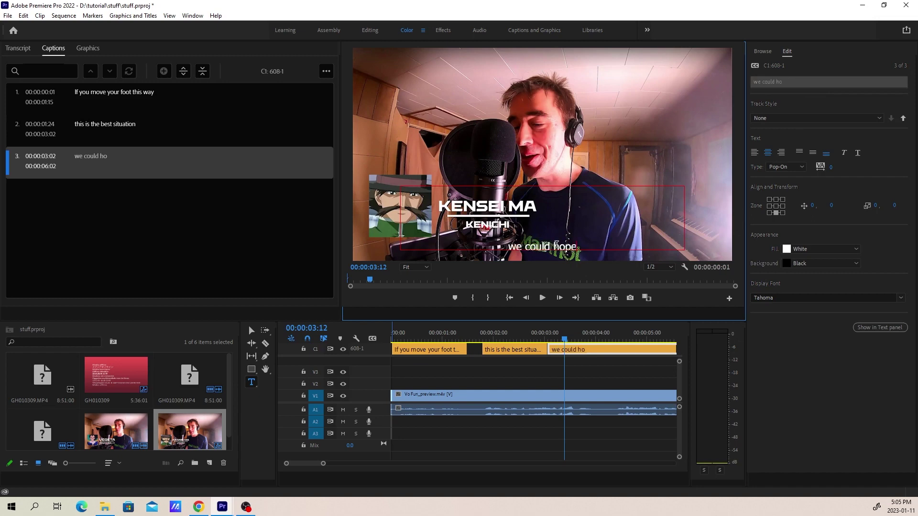
{"action": "type", "text": " for."}
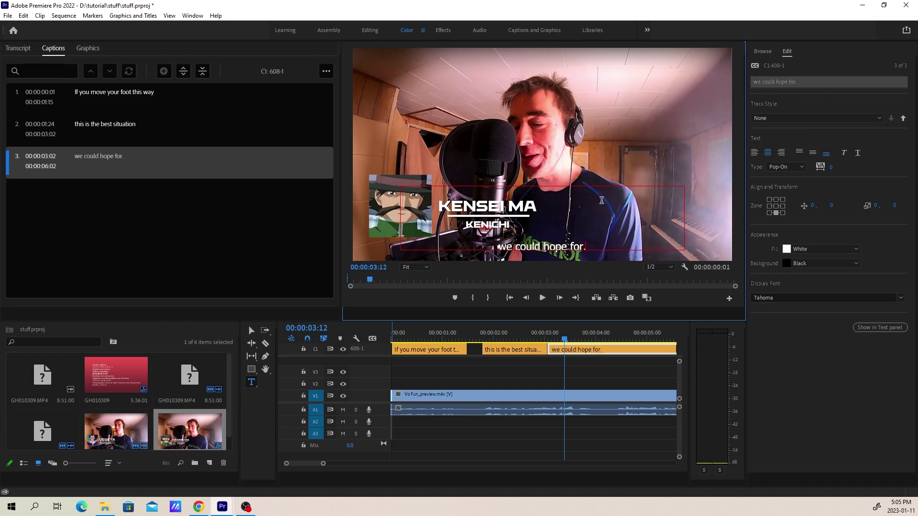
Step: Trim the third caption to end at 00:00:04:00 and play it back
{"action": "left_click", "coordinate": [473, 337]}
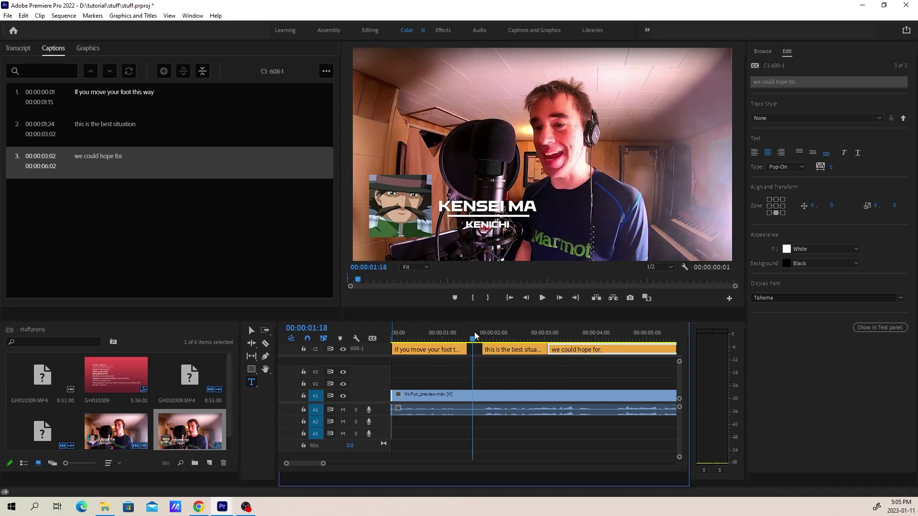
{"action": "key", "text": "space"}
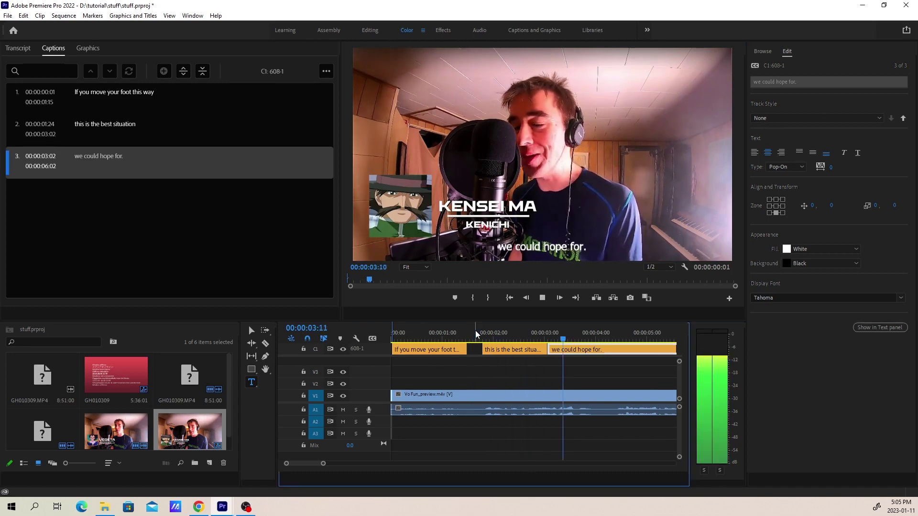
{"action": "key", "text": "space"}
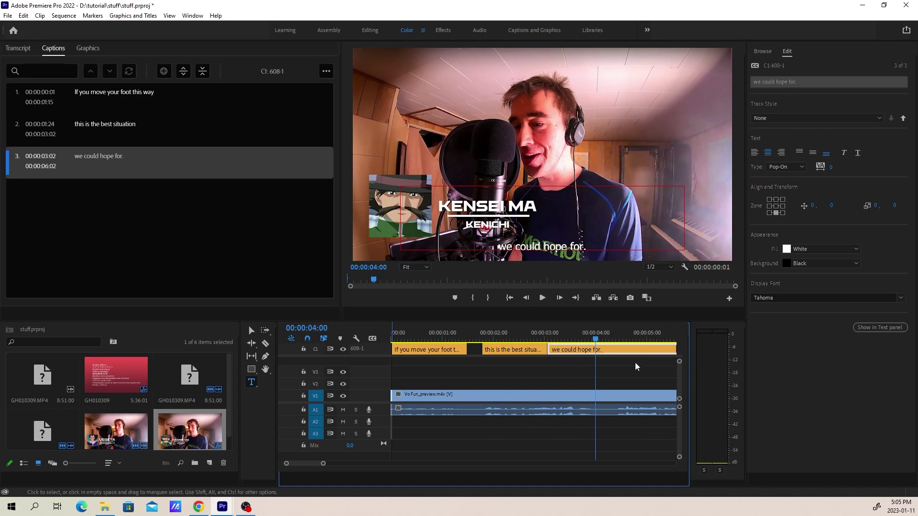
{"action": "left_click_drag", "start_coordinate": [322, 463], "coordinate": [331, 463]}
{"action": "left_click_drag", "start_coordinate": [588, 349], "coordinate": [531, 349]}
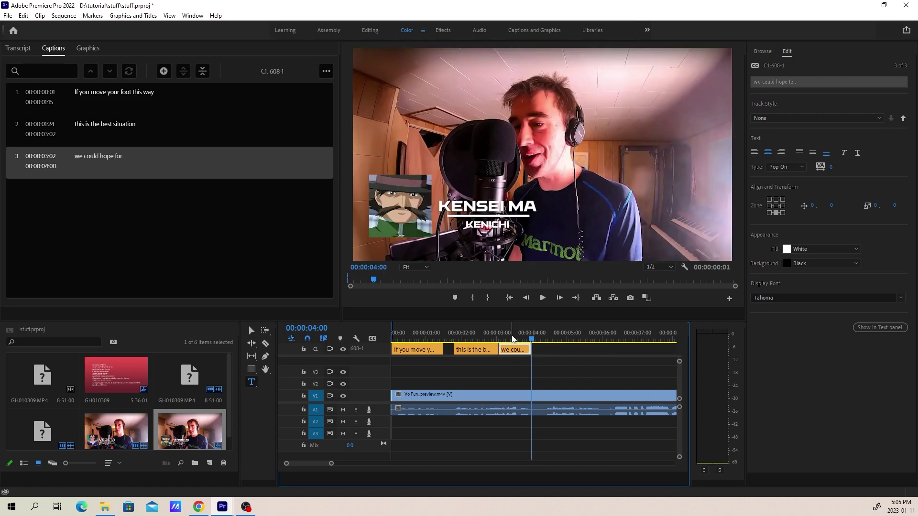
{"action": "left_click", "coordinate": [512, 335]}
{"action": "key", "text": "space"}
{"action": "key", "text": "space"}
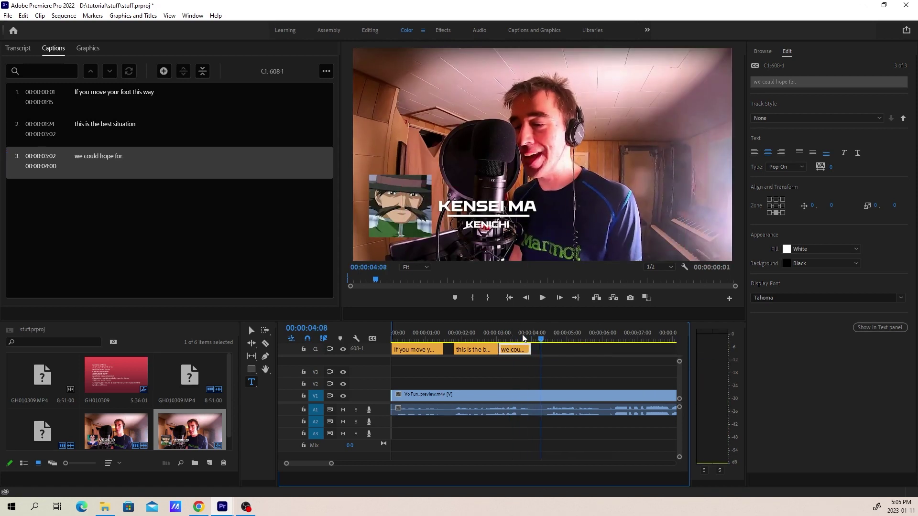
Step: Add a fourth caption segment and trim its end to 00:00:06:01
{"action": "left_click", "coordinate": [164, 72]}
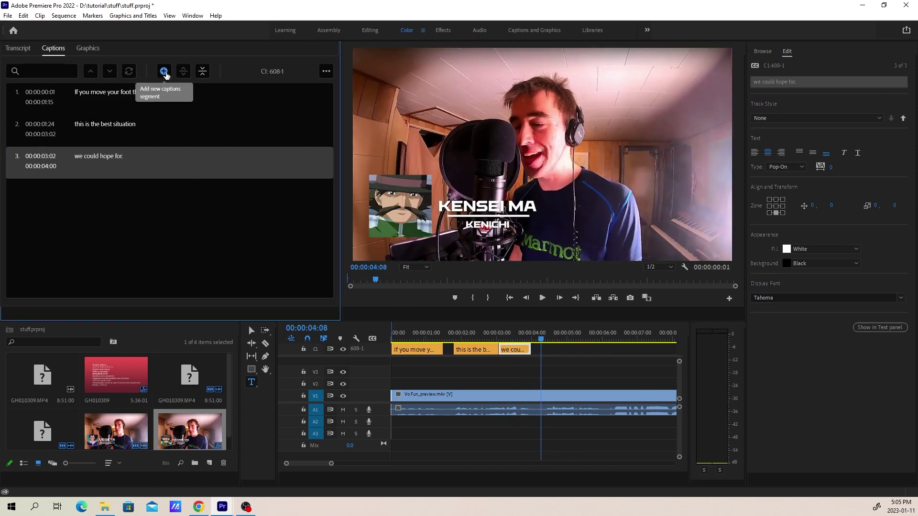
{"action": "left_click", "coordinate": [164, 71]}
{"action": "left_click", "coordinate": [520, 338]}
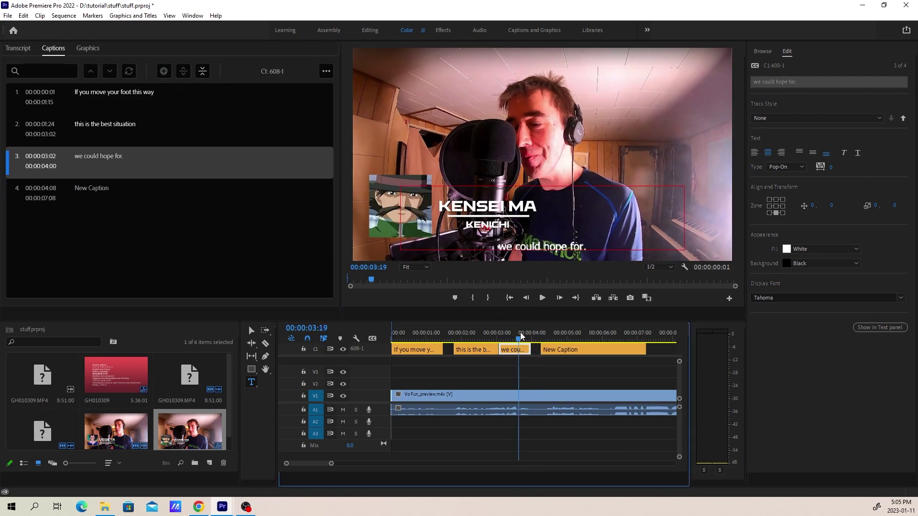
{"action": "key", "text": "space"}
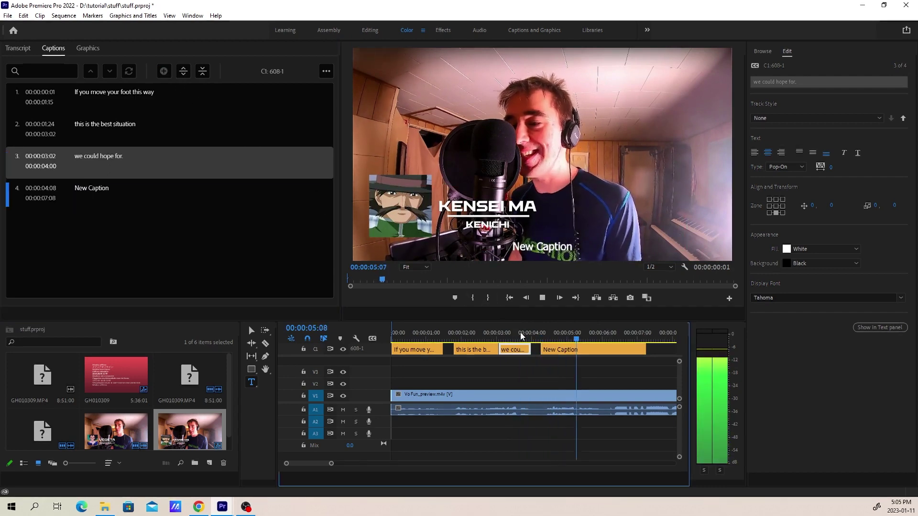
{"action": "key", "text": "space"}
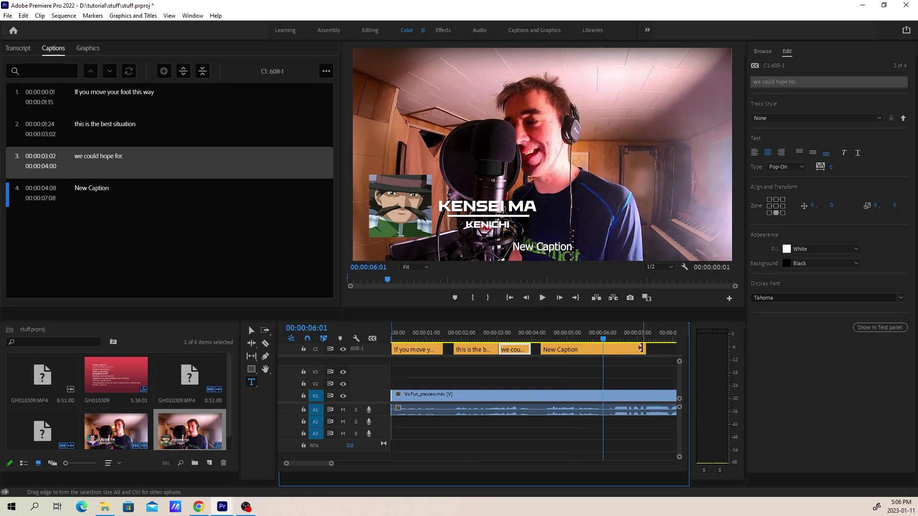
{"action": "left_click_drag", "start_coordinate": [640, 349], "coordinate": [603, 350]}
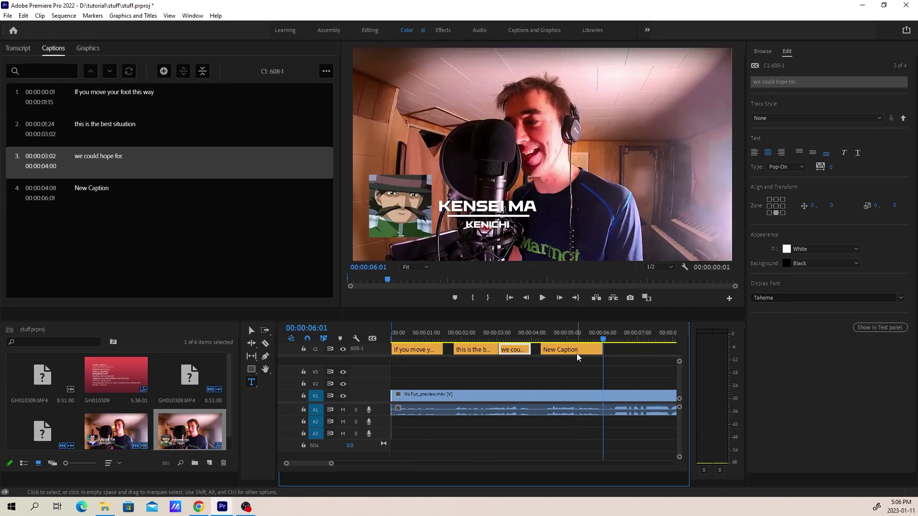
Step: Replace the fourth caption's text with 'He won't see it coming.'
{"action": "key", "text": "v"}
{"action": "left_click", "coordinate": [577, 352]}
{"action": "left_click", "coordinate": [561, 333]}
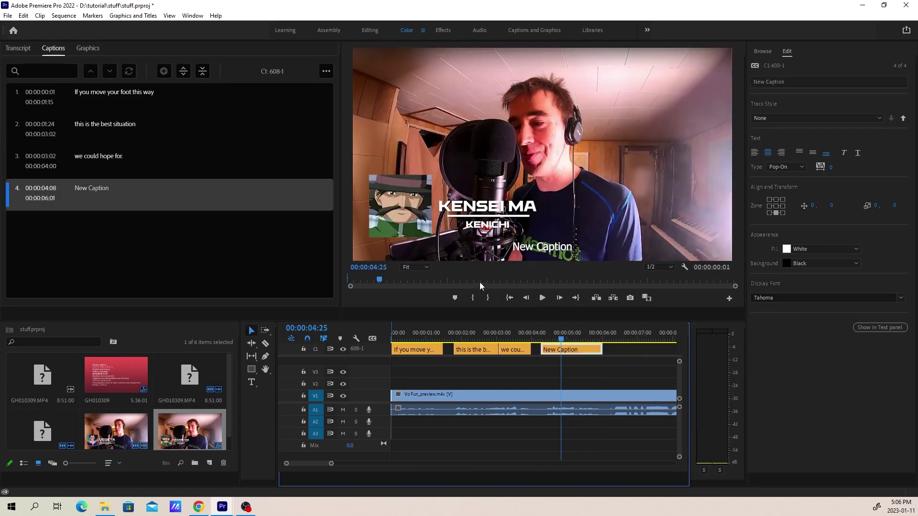
{"action": "left_click", "coordinate": [542, 246]}
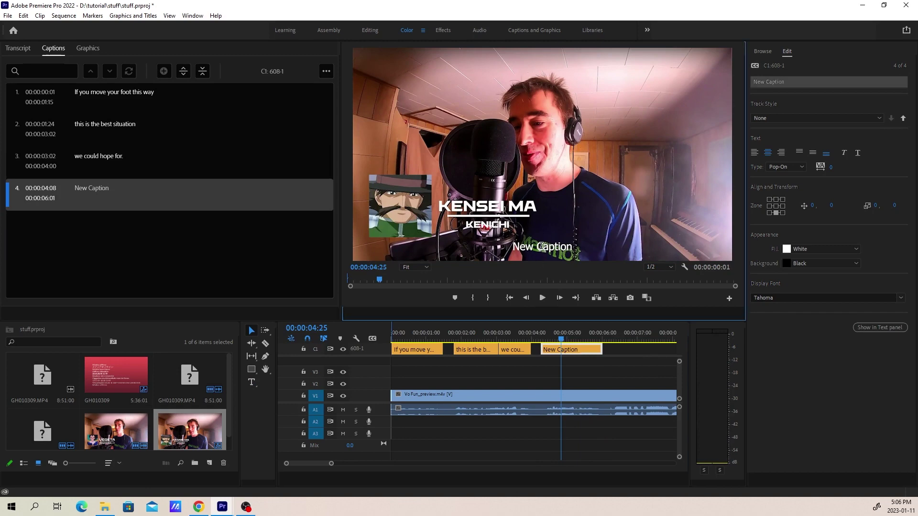
{"action": "double_click", "coordinate": [541, 246]}
{"action": "type", "text": "H"}
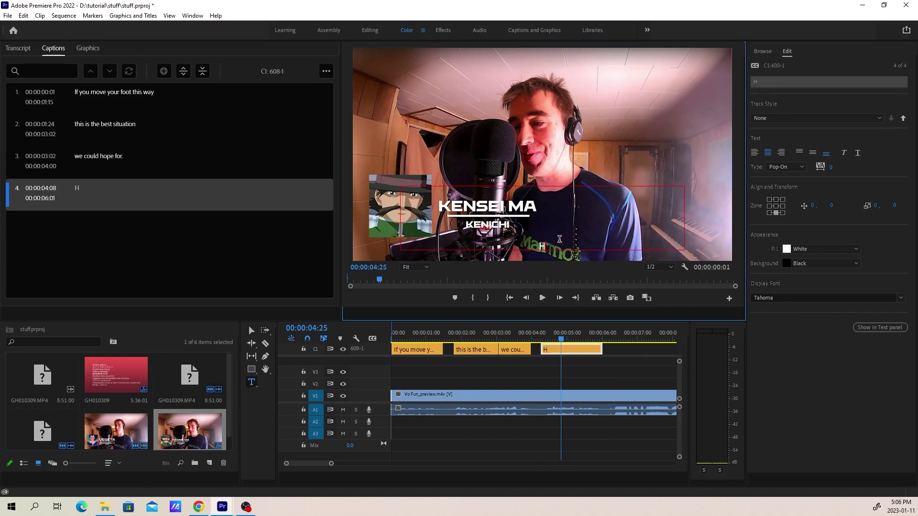
{"action": "type", "text": "e won't see it coming."}
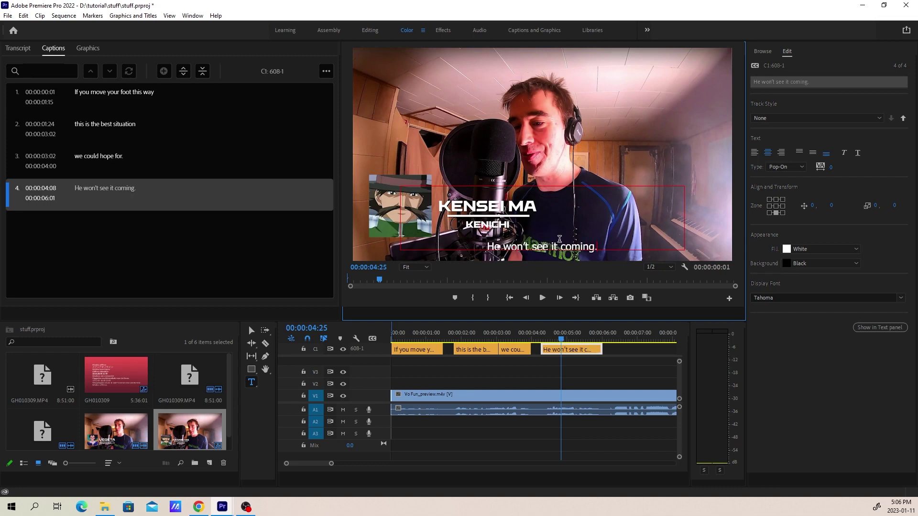
Step: Play the captions back from 00:00:03:11 and deselect the fourth caption
{"action": "left_click", "coordinate": [509, 334]}
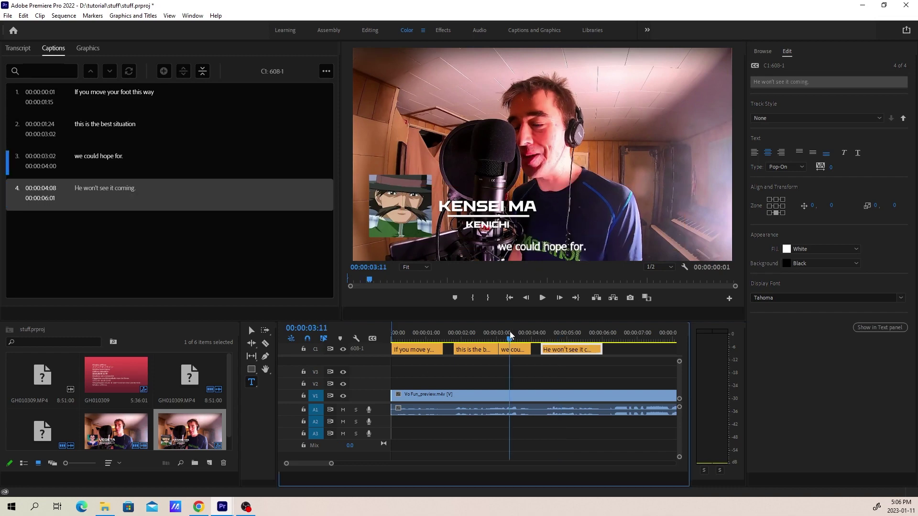
{"action": "key", "text": "space"}
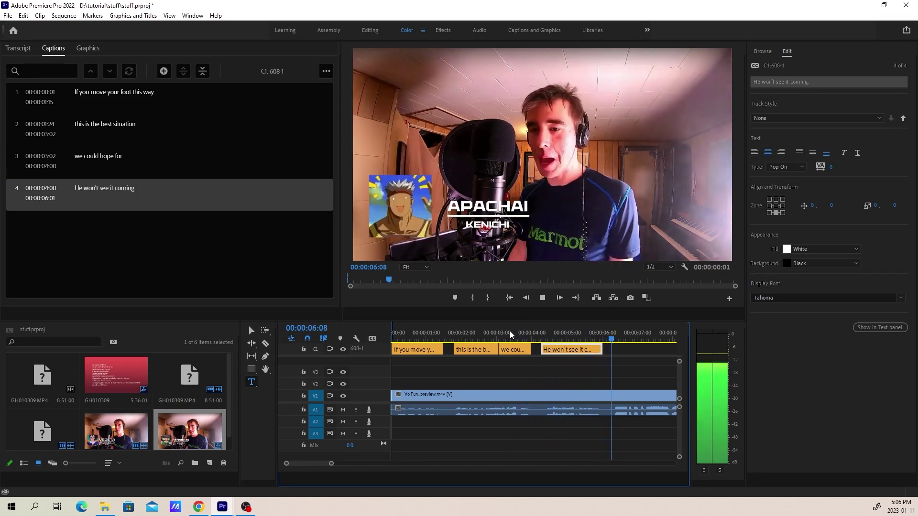
{"action": "key", "text": "space"}
{"action": "key", "text": "v"}
{"action": "left_click", "coordinate": [507, 374]}
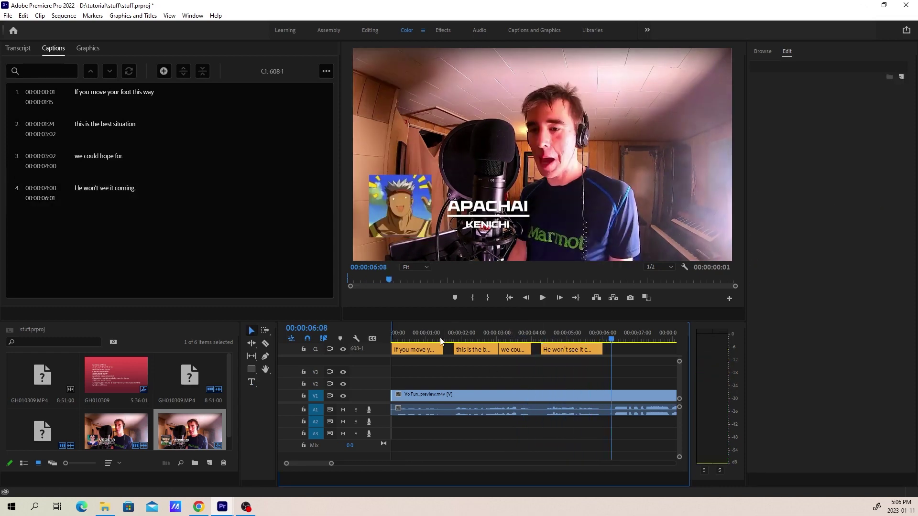
{"action": "left_click_drag", "start_coordinate": [409, 336], "coordinate": [378, 338]}
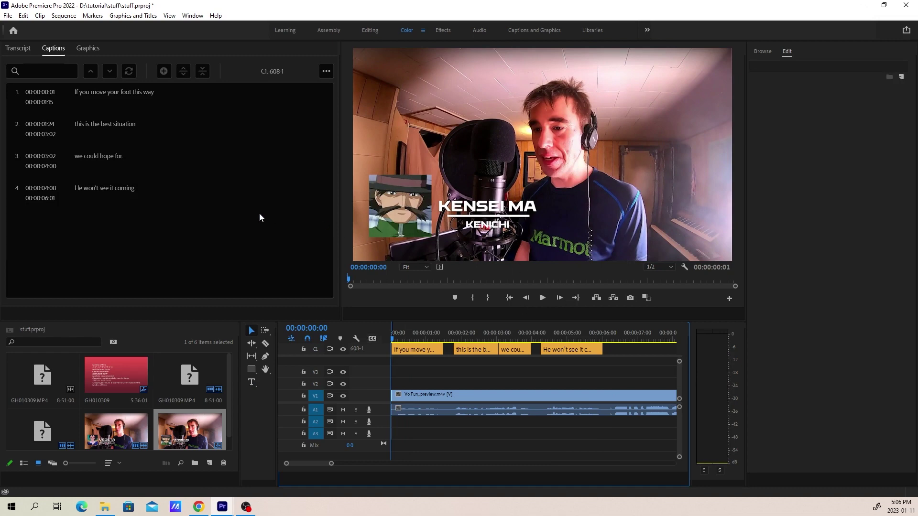
{"action": "key", "text": "space"}
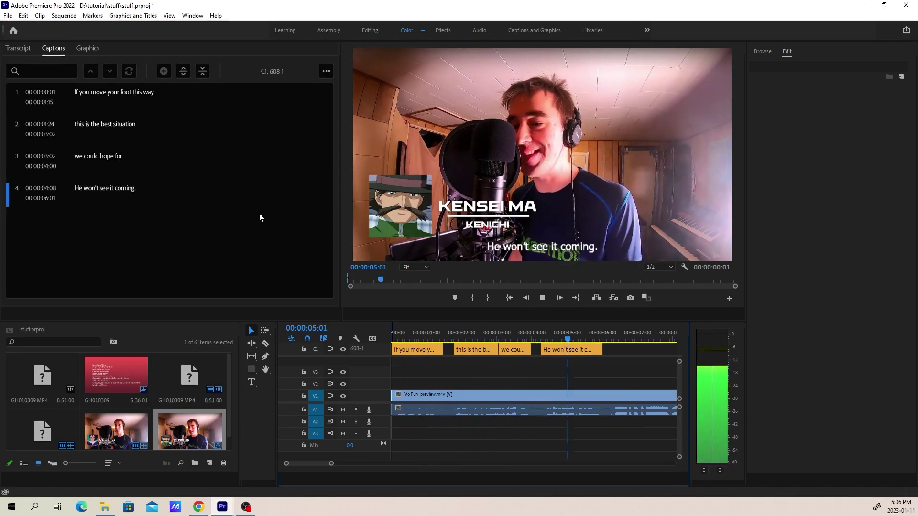
{"action": "key", "text": "space"}
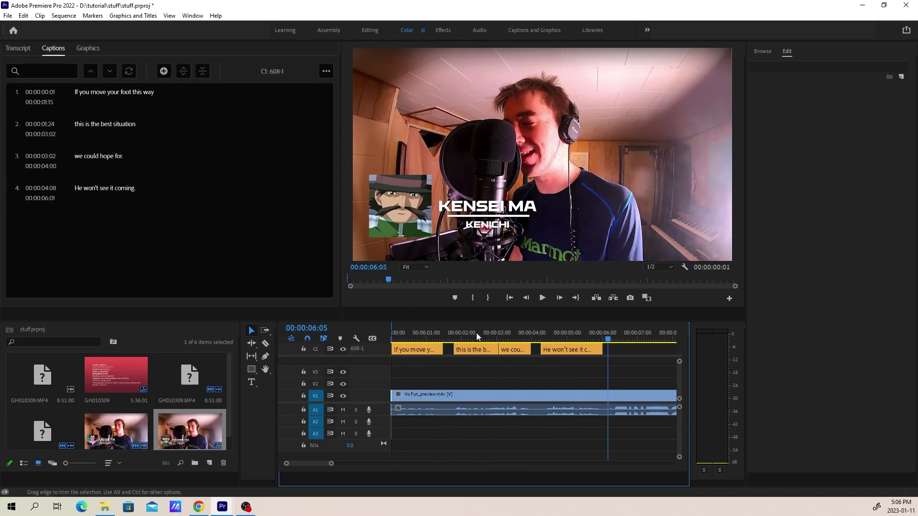
{"action": "scroll", "coordinate": [682, 380], "scroll_direction": "up", "scroll_amount": 1}
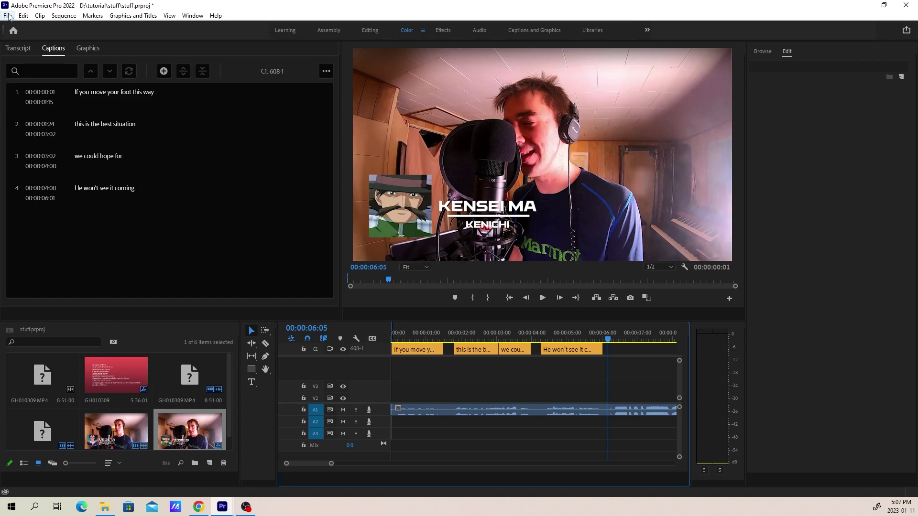
Step: Open the sequence's Export Settings through File > Export > Media
{"action": "left_click", "coordinate": [9, 16]}
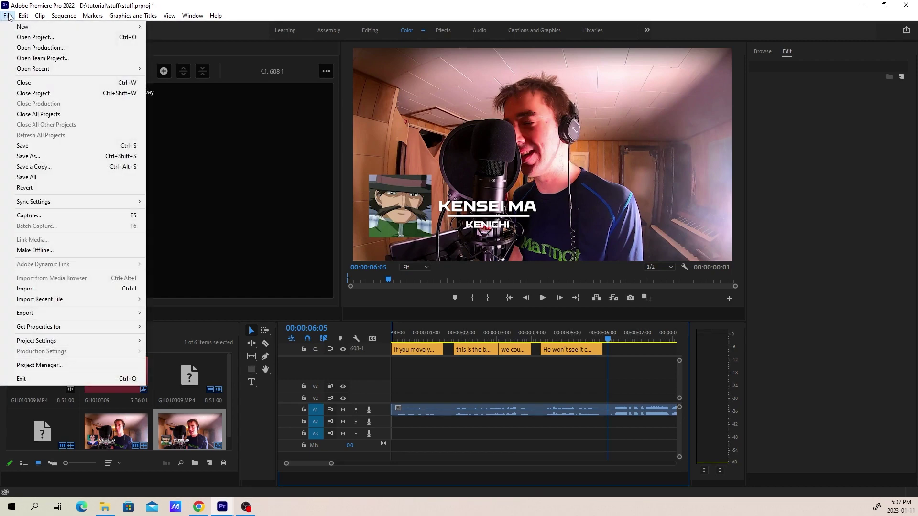
{"action": "left_click", "coordinate": [8, 15]}
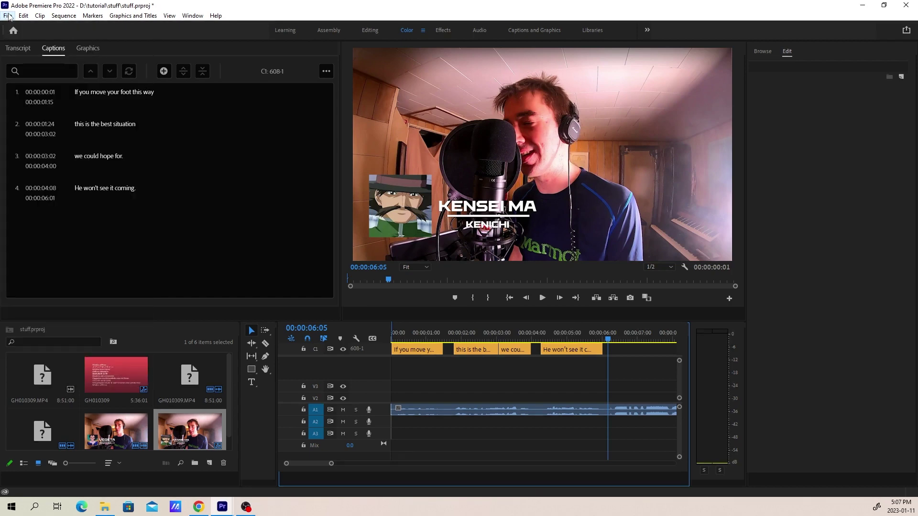
{"action": "left_click", "coordinate": [8, 15]}
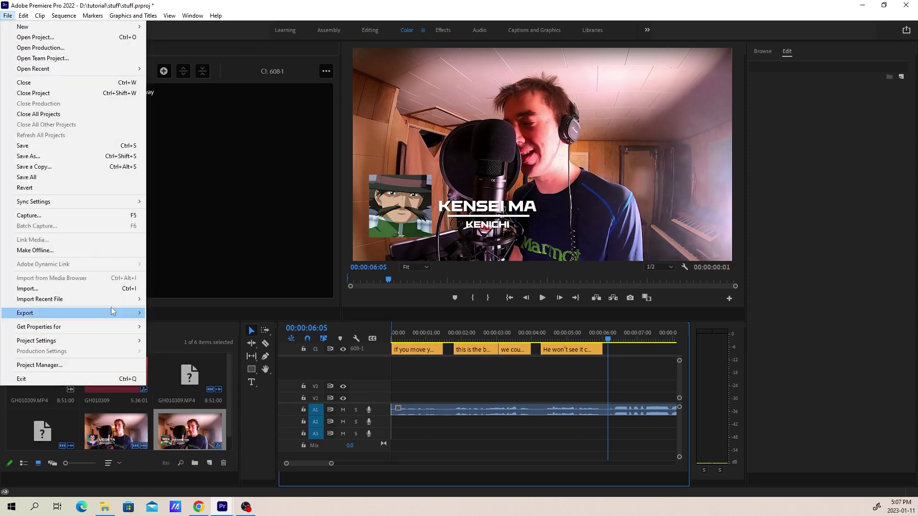
{"action": "mouse_move", "coordinate": [94, 318]}
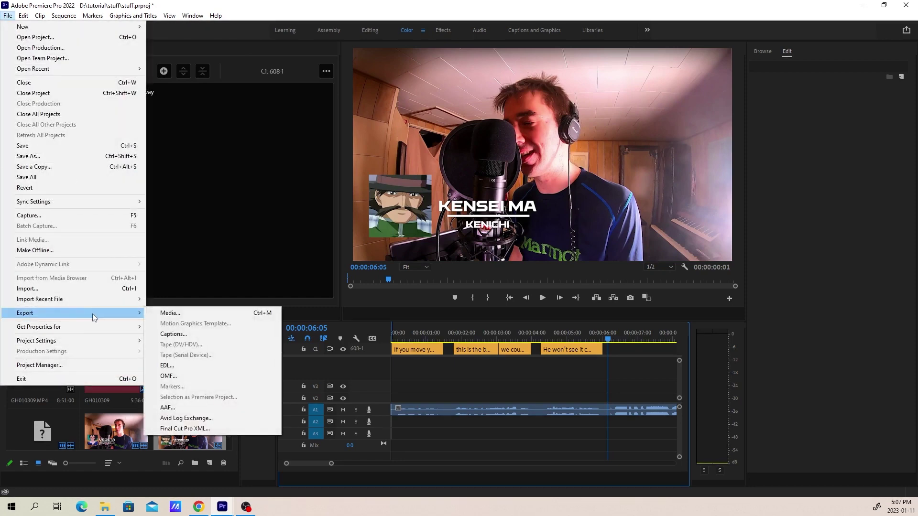
{"action": "left_click", "coordinate": [178, 313]}
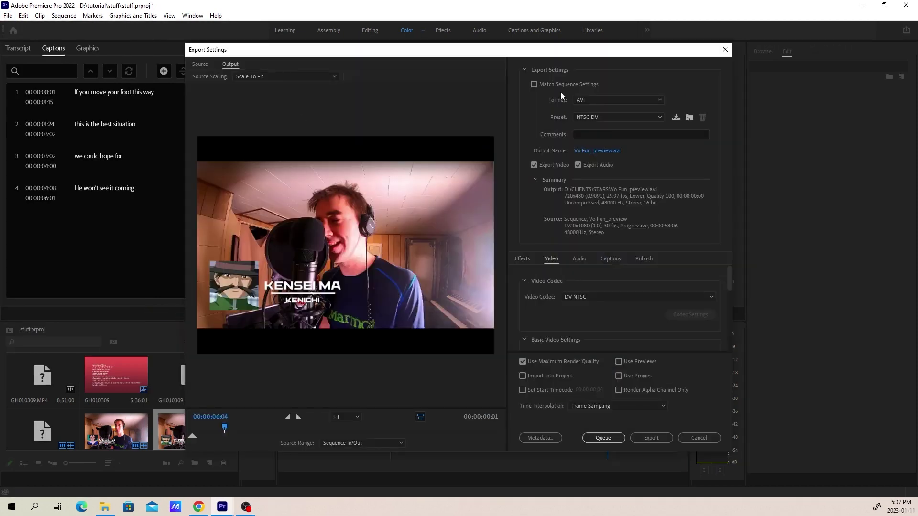
Step: Change the export format from AVI to MXF OP1a
{"action": "left_click", "coordinate": [595, 103]}
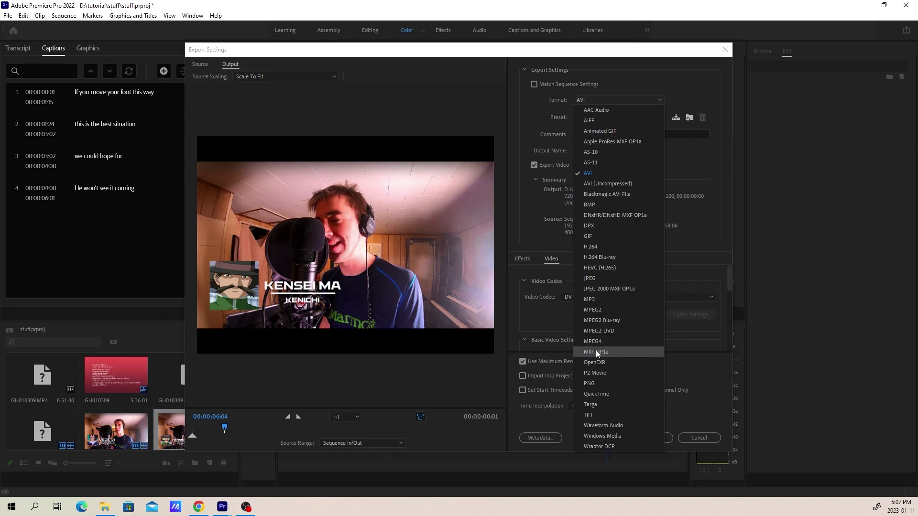
{"action": "left_click", "coordinate": [580, 99]}
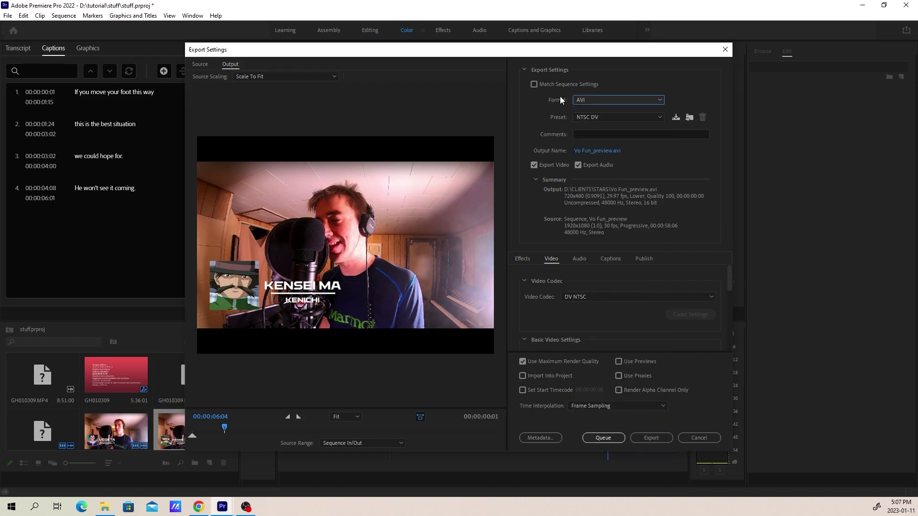
{"action": "left_click", "coordinate": [589, 99]}
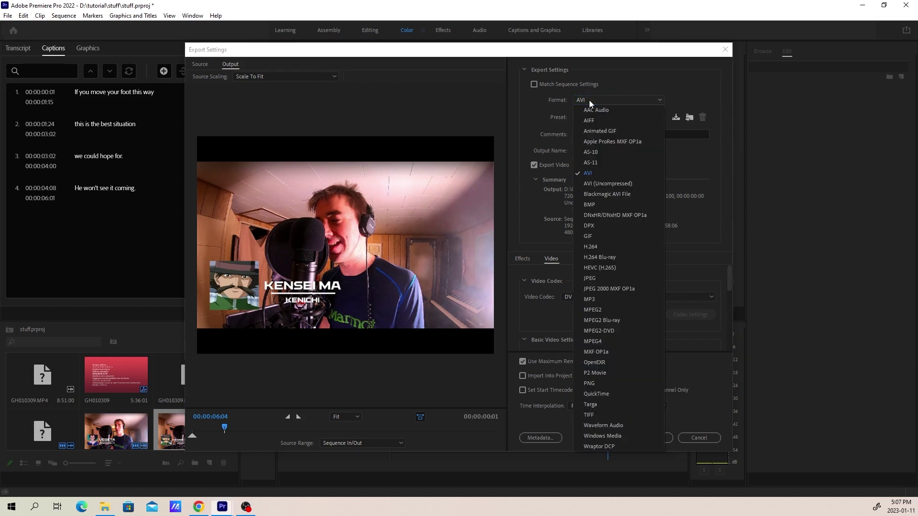
{"action": "left_click", "coordinate": [587, 102]}
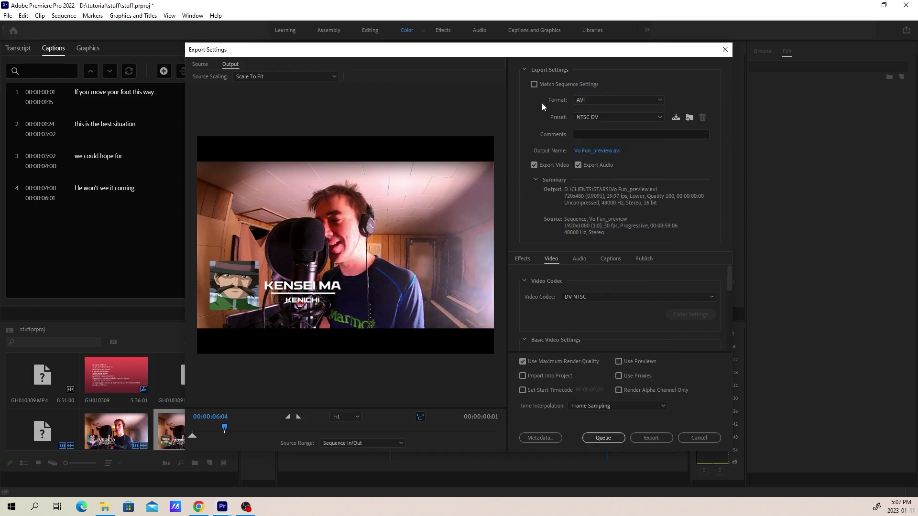
{"action": "left_click", "coordinate": [587, 101]}
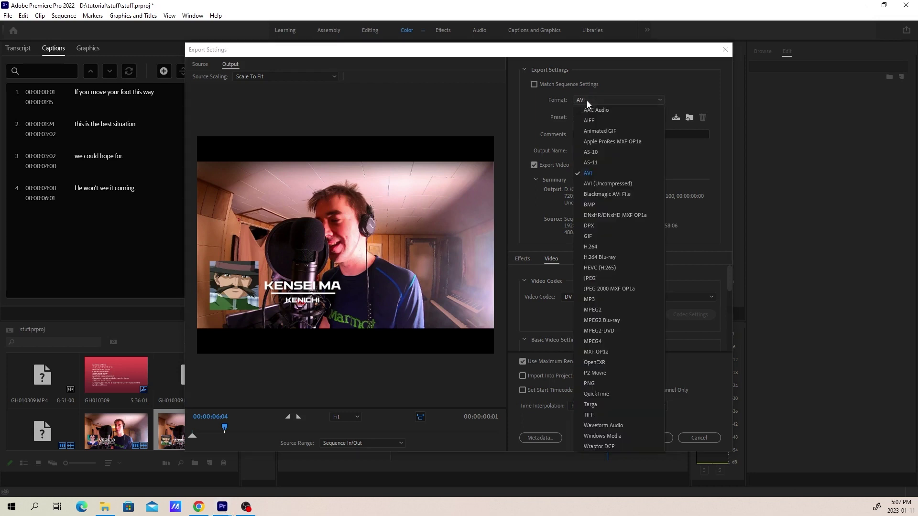
{"action": "left_click", "coordinate": [603, 352]}
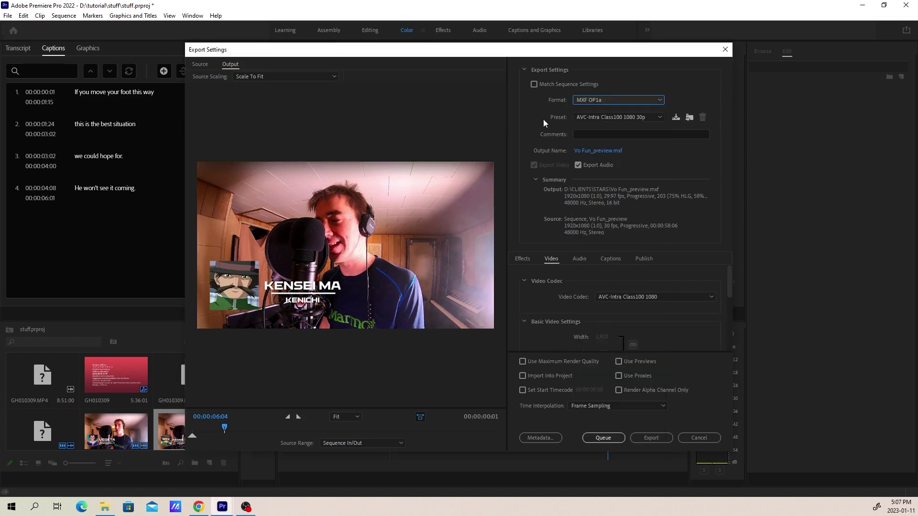
Step: Browse the MXF OP1a preset list, leaving AVC-Intra Class100 1080 30p selected
{"action": "left_click", "coordinate": [607, 117]}
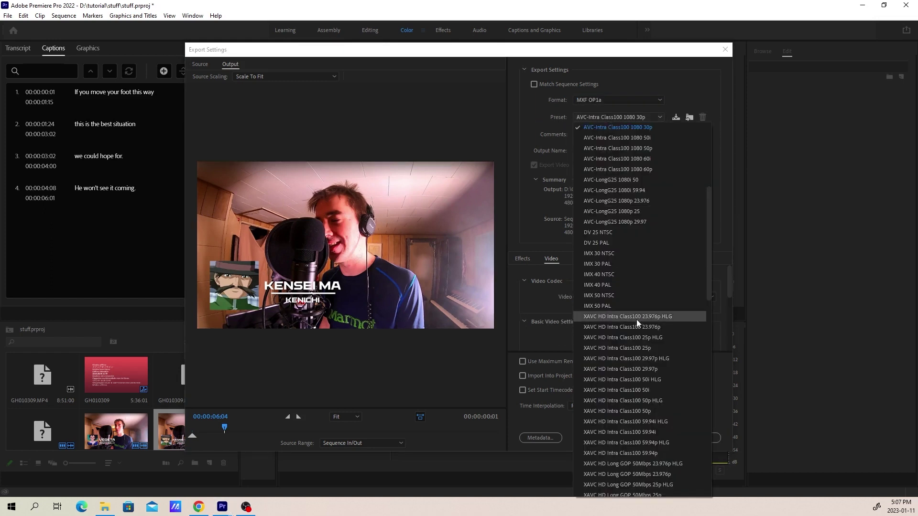
{"action": "scroll", "coordinate": [627, 321], "scroll_direction": "down", "scroll_amount": 5}
{"action": "scroll", "coordinate": [627, 321], "scroll_direction": "down", "scroll_amount": 10}
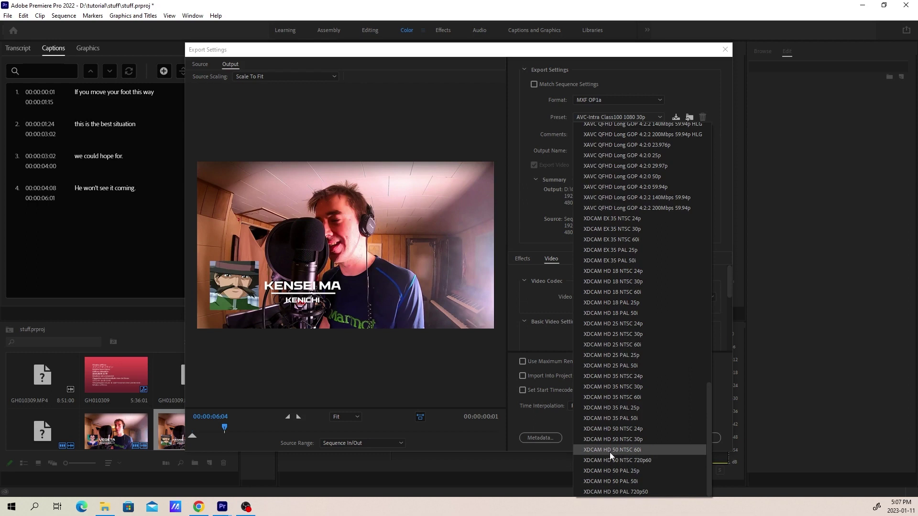
{"action": "left_click", "coordinate": [579, 119]}
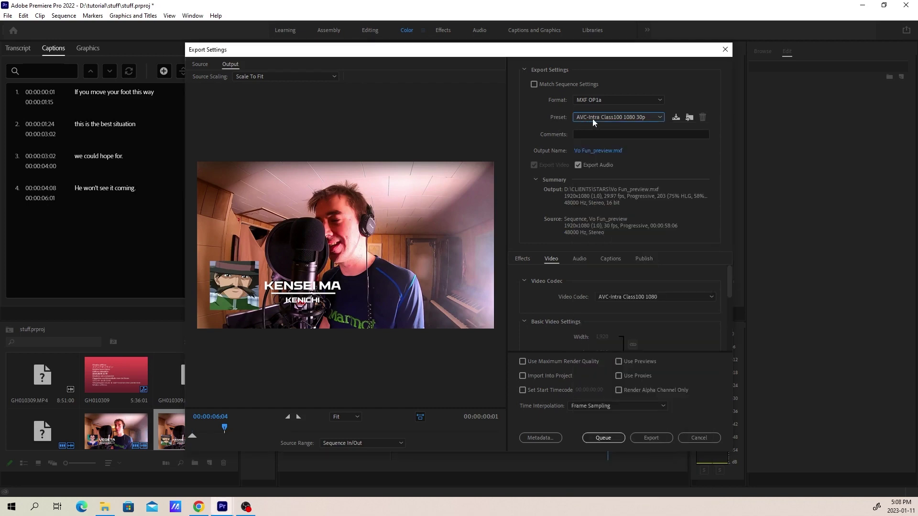
{"action": "left_click", "coordinate": [593, 118]}
{"action": "scroll", "coordinate": [669, 455], "scroll_direction": "down", "scroll_amount": 10}
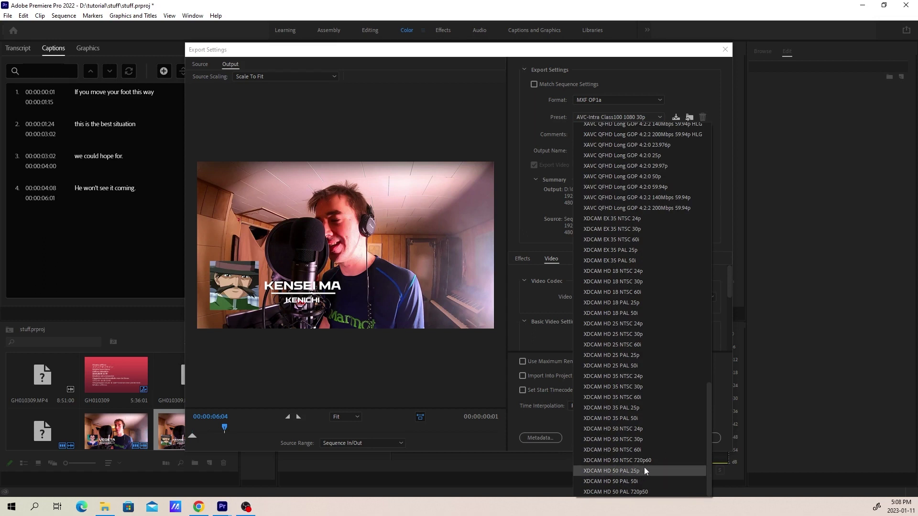
Step: Choose the XDCAM HD 50 NTSC 60i export preset
{"action": "left_click", "coordinate": [614, 450]}
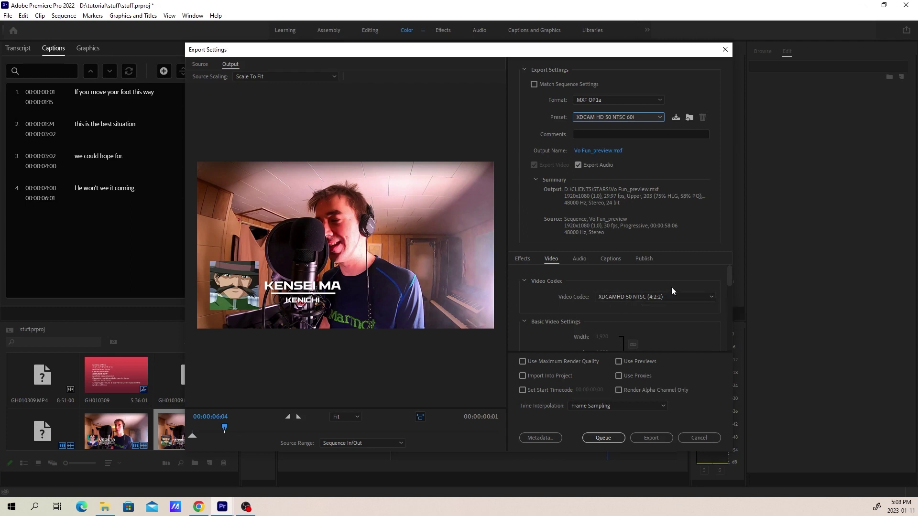
{"action": "left_click_drag", "start_coordinate": [729, 273], "coordinate": [728, 296]}
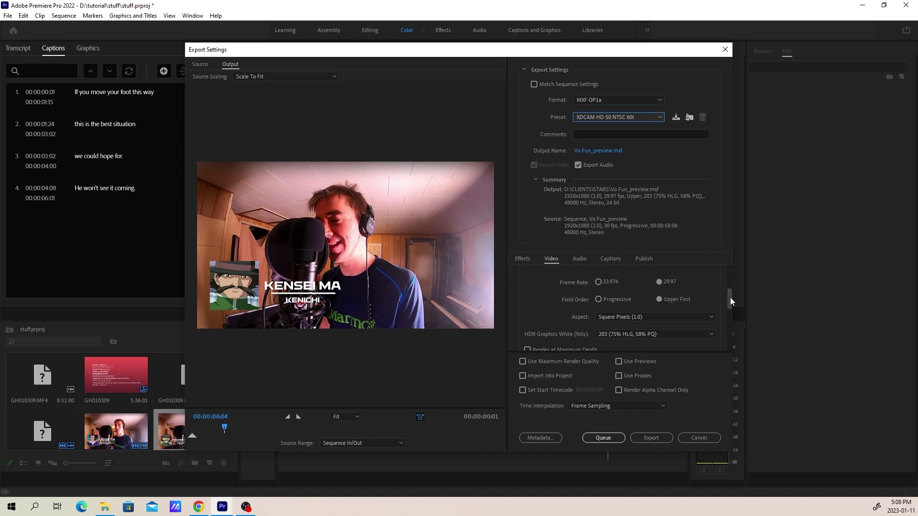
{"action": "left_click_drag", "start_coordinate": [730, 298], "coordinate": [724, 258]}
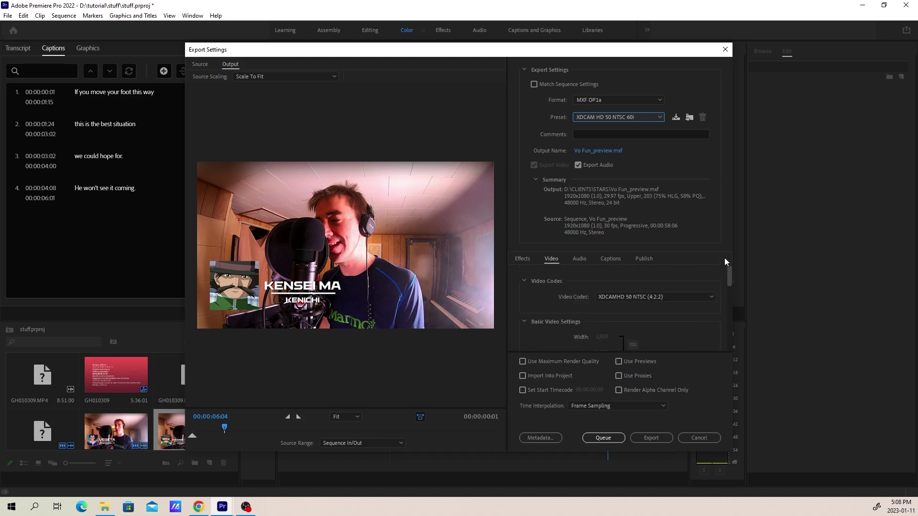
Step: Set the exported audio channels to 8 Channel
{"action": "left_click", "coordinate": [578, 259]}
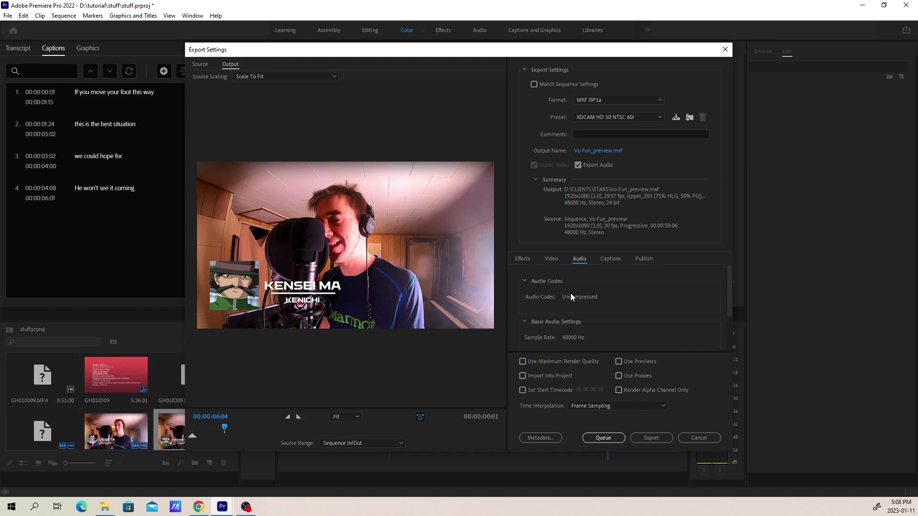
{"action": "left_click_drag", "start_coordinate": [730, 275], "coordinate": [721, 305]}
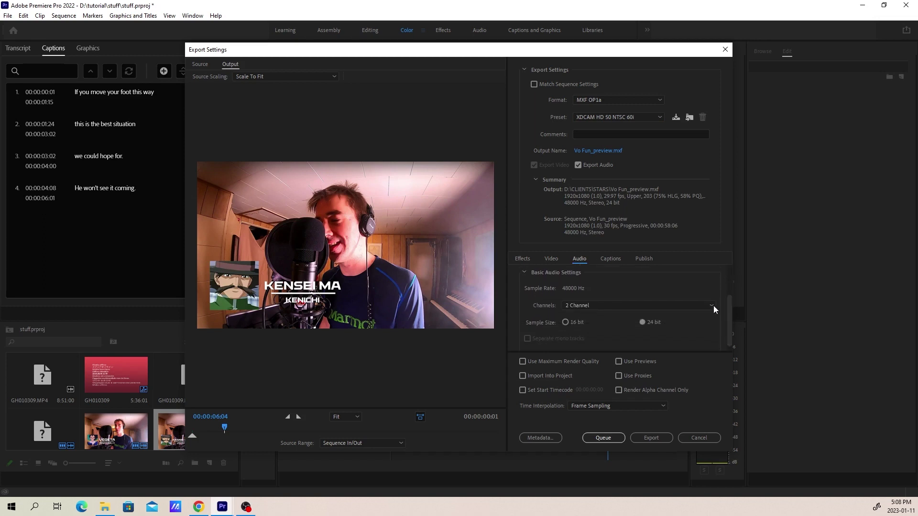
{"action": "left_click", "coordinate": [575, 306]}
{"action": "left_click", "coordinate": [590, 351]}
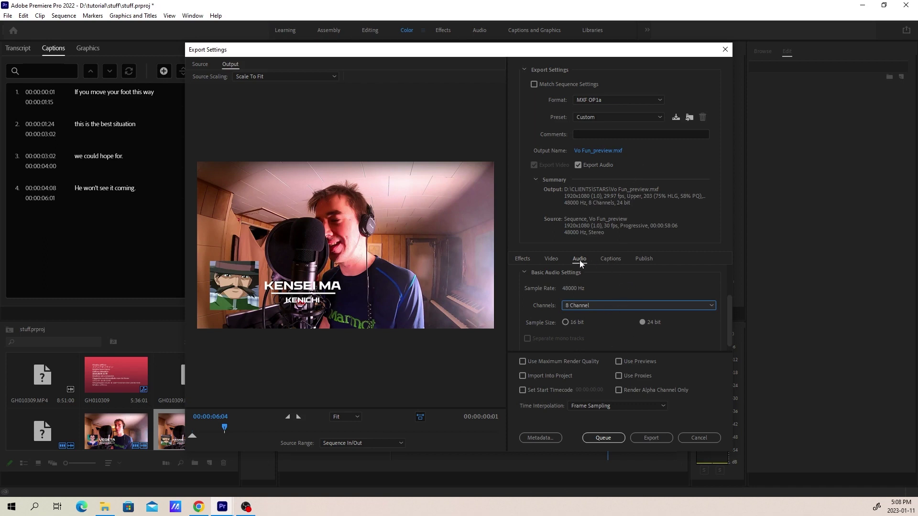
Step: Set the caption Export Options to Embed in Output File
{"action": "left_click", "coordinate": [611, 259]}
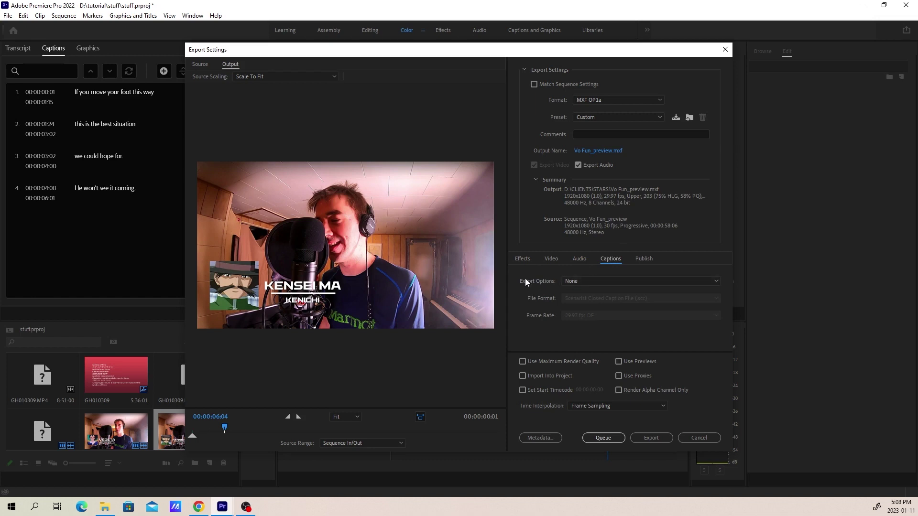
{"action": "left_click", "coordinate": [580, 283]}
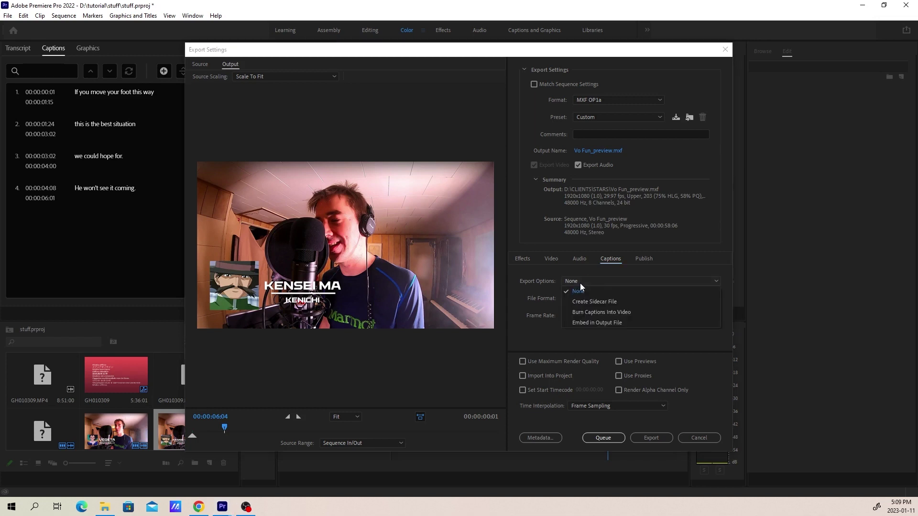
{"action": "left_click", "coordinate": [599, 322]}
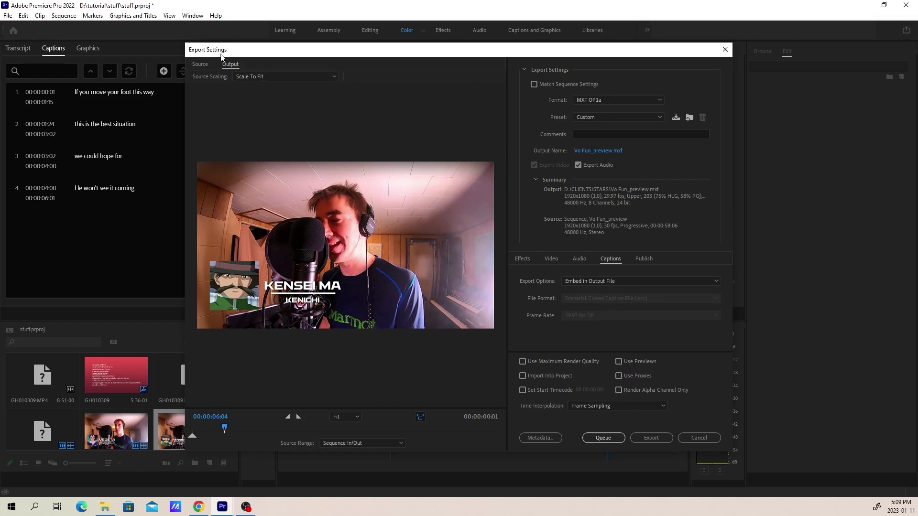
Step: Move the export preview to timecode 00:00:06:05
{"action": "left_click_drag", "start_coordinate": [221, 56], "coordinate": [253, 66]}
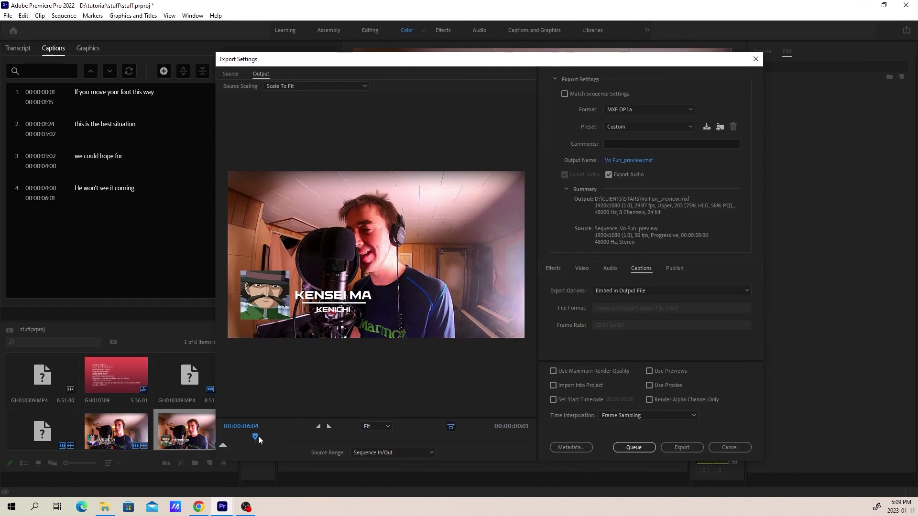
{"action": "mouse_move", "coordinate": [255, 437]}
{"action": "left_mouse_down"}
{"action": "mouse_move", "coordinate": [220, 437]}
{"action": "mouse_move", "coordinate": [276, 441]}
{"action": "mouse_move", "coordinate": [252, 444]}
{"action": "left_mouse_up"}
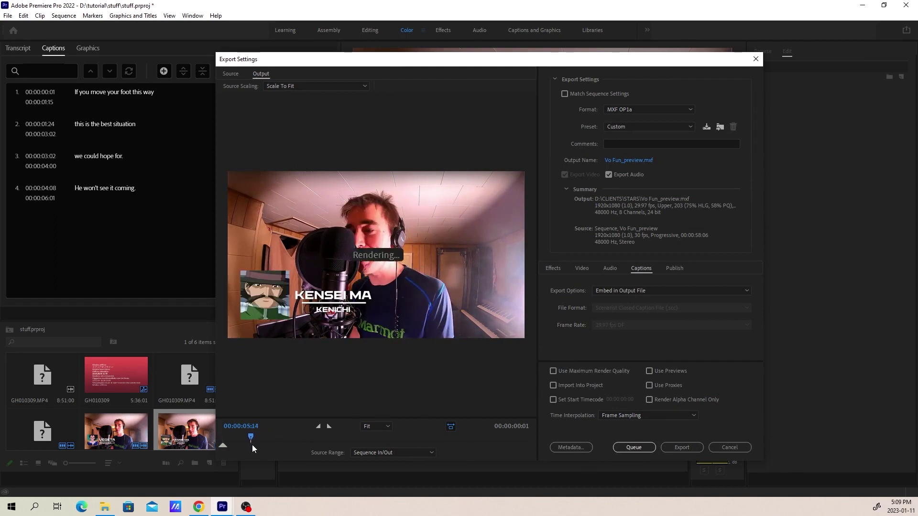
{"action": "left_click_drag", "start_coordinate": [264, 62], "coordinate": [214, 51]}
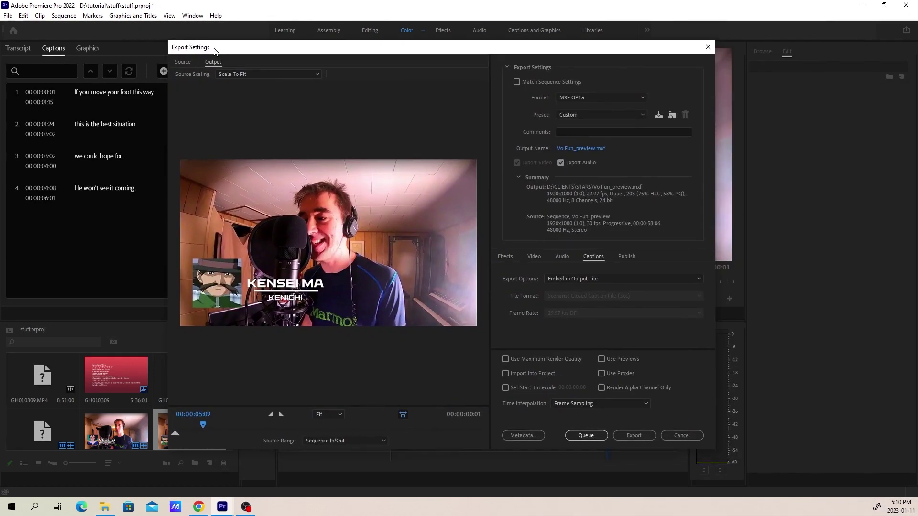
{"action": "left_click_drag", "start_coordinate": [203, 426], "coordinate": [218, 415]}
{"action": "left_click", "coordinate": [208, 414]}
{"action": "left_click", "coordinate": [207, 414]}
{"action": "key", "text": "BackSpace"}
{"action": "key", "text": "BackSpace"}
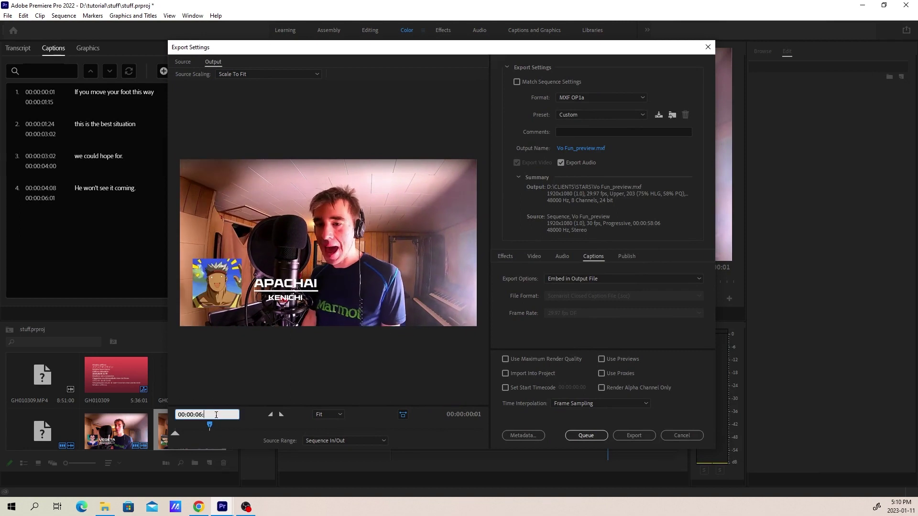
{"action": "type", "text": "05"}
{"action": "key", "text": "Return"}
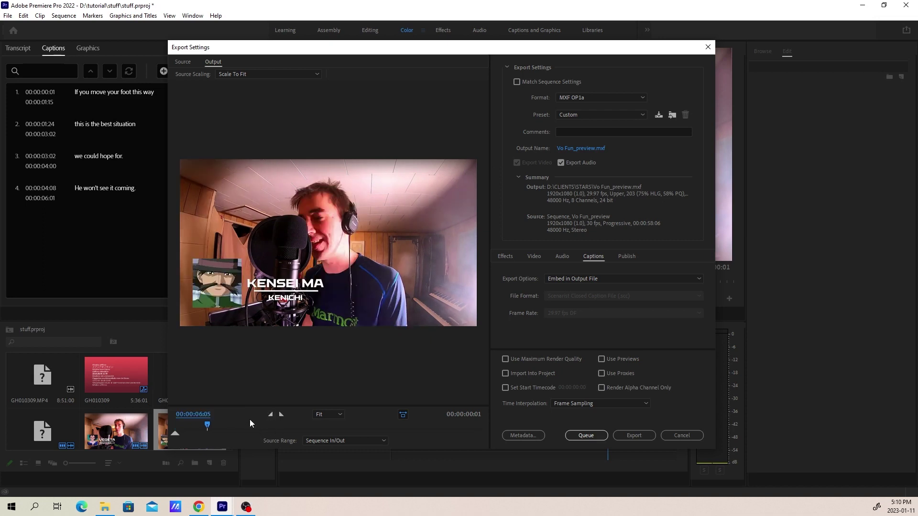
Step: Set the export Out point at 00:00:06:05 and the In point at the start
{"action": "left_click", "coordinate": [282, 415]}
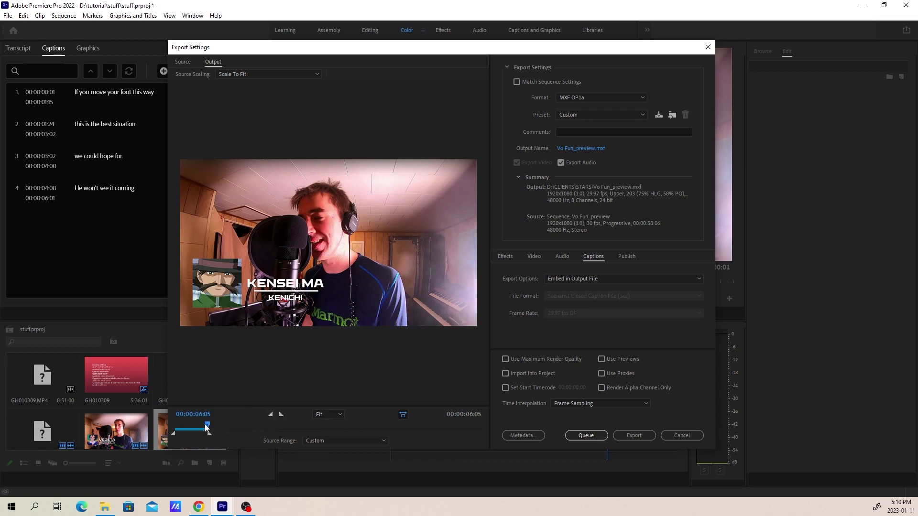
{"action": "left_click_drag", "start_coordinate": [208, 426], "coordinate": [150, 433]}
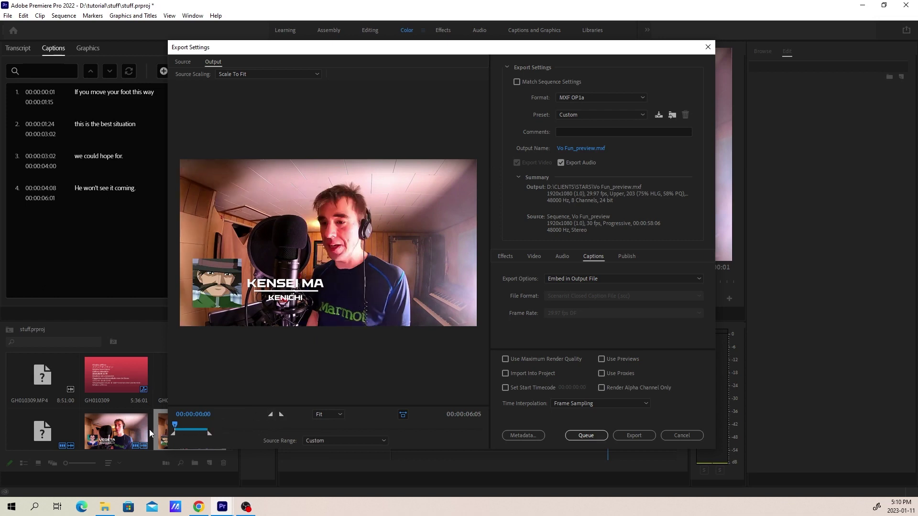
{"action": "left_click", "coordinate": [271, 415]}
Step: Save the current export settings as a new preset named 'US SYNDICATION 1080i'
{"action": "left_click", "coordinate": [659, 116]}
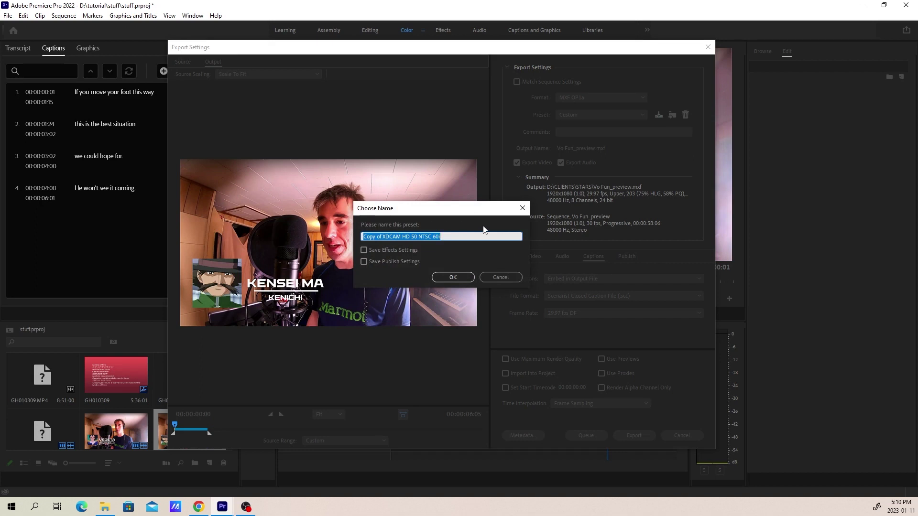
{"action": "type", "text": "Broadc"}
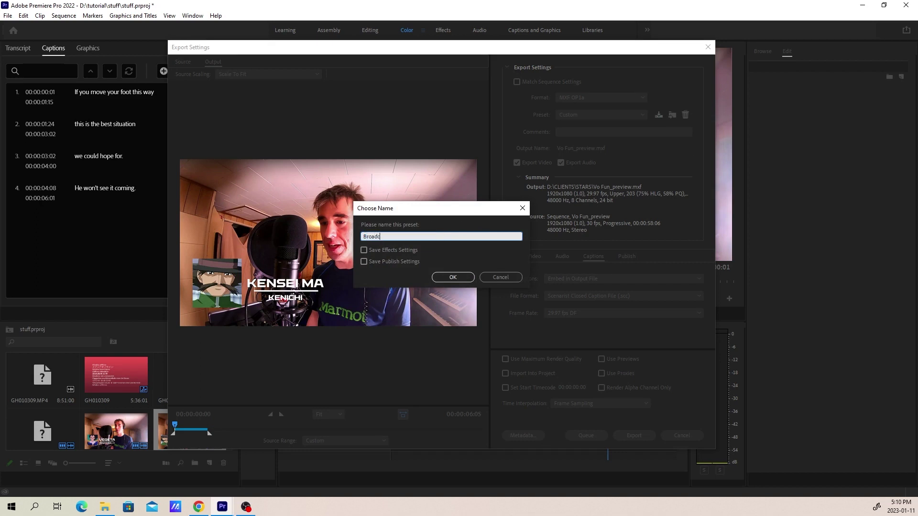
{"action": "type", "text": "ast 1080"}
{"action": "key", "text": "Left"}
{"action": "key", "text": "Left"}
{"action": "key", "text": "Left"}
{"action": "key", "text": "Left"}
{"action": "key", "text": "Left"}
{"action": "key", "text": "BackSpace"}
{"action": "key", "text": "BackSpace"}
{"action": "key", "text": "BackSpace"}
{"action": "key", "text": "BackSpace"}
{"action": "key", "text": "BackSpace"}
{"action": "key", "text": "BackSpace"}
{"action": "key", "text": "BackSpace"}
{"action": "key", "text": "BackSpace"}
{"action": "key", "text": "BackSpace"}
{"action": "key", "text": "BackSpace"}
{"action": "type", "text": "US SYNDICATION"}
{"action": "left_click", "coordinate": [442, 280]}
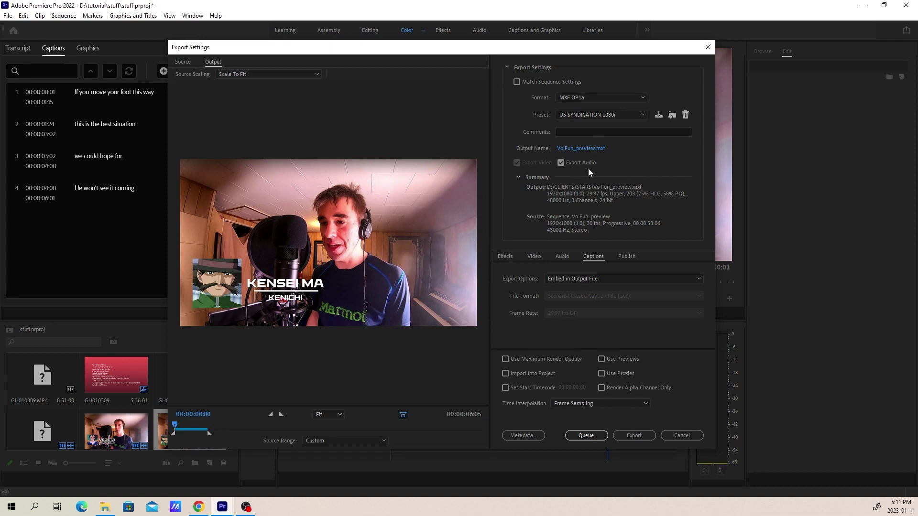
Step: Confirm the format is MXF OP1a and the preset is US SYNDICATION 1080i
{"action": "left_click", "coordinate": [575, 98]}
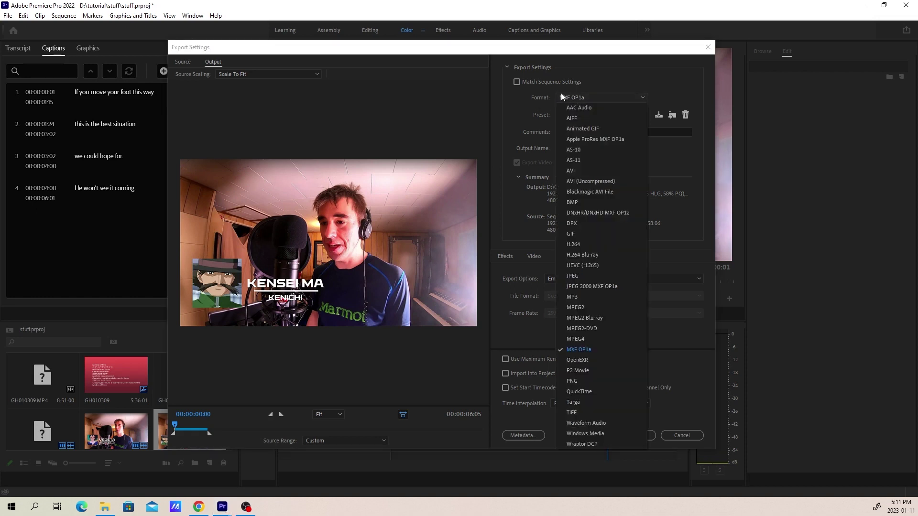
{"action": "left_click", "coordinate": [531, 99]}
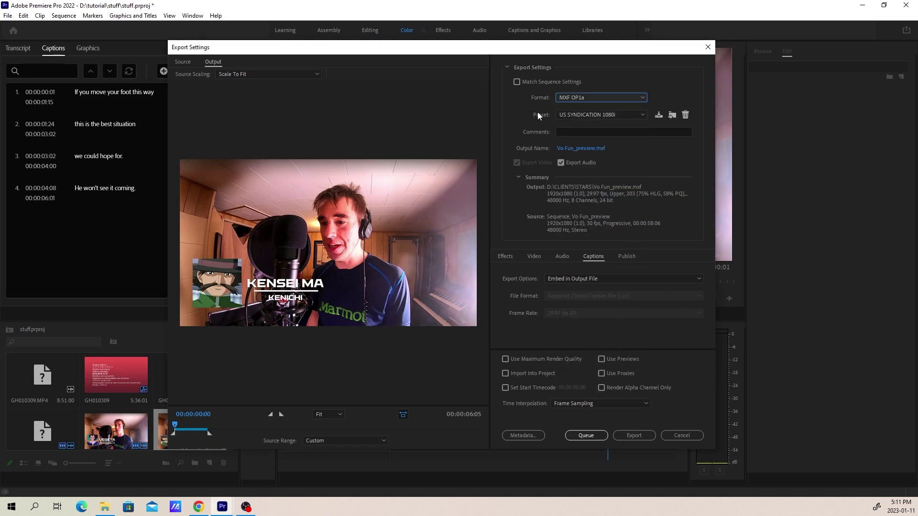
{"action": "left_click", "coordinate": [585, 114]}
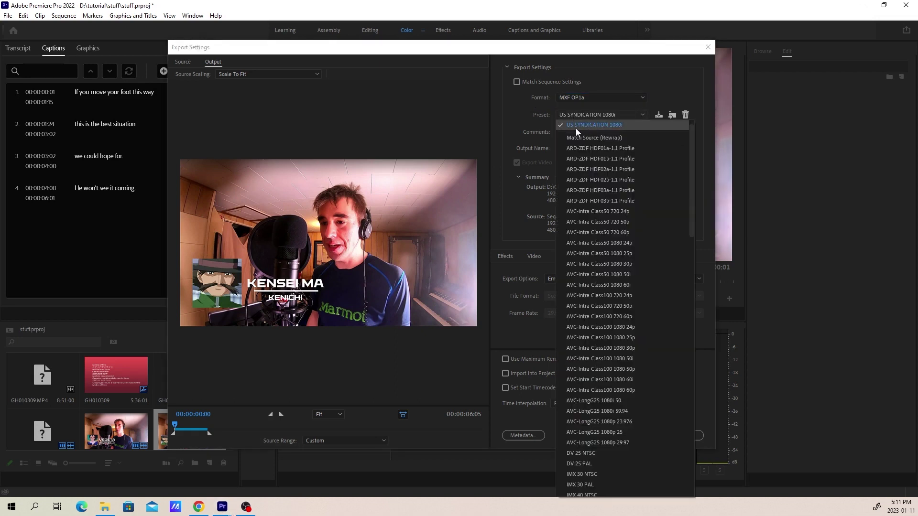
{"action": "left_click", "coordinate": [502, 118]}
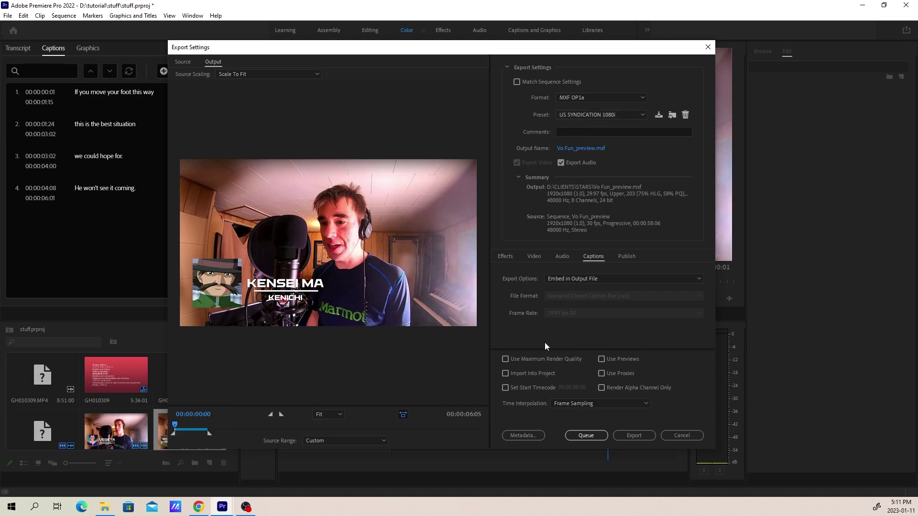
Step: Save the output as Vo Fun_preview.mxf in the root of D:\ and export
{"action": "left_click", "coordinate": [594, 150]}
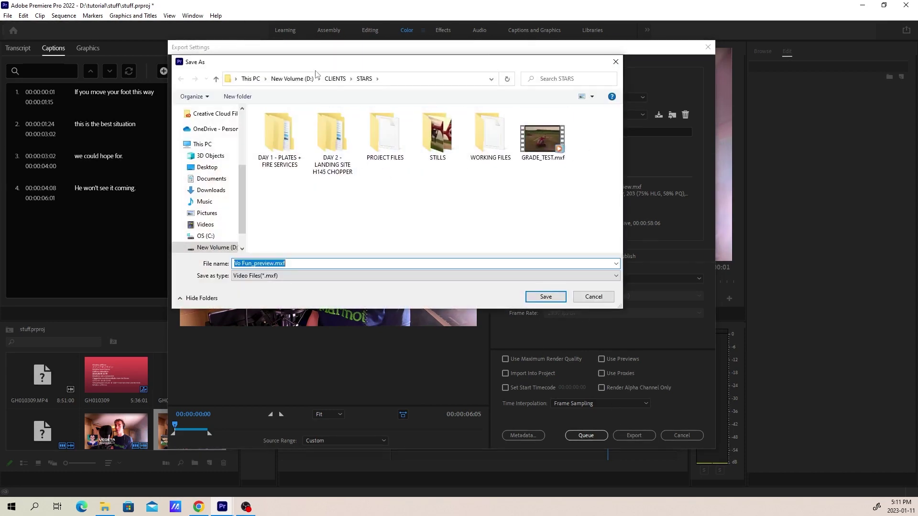
{"action": "left_click", "coordinate": [289, 79]}
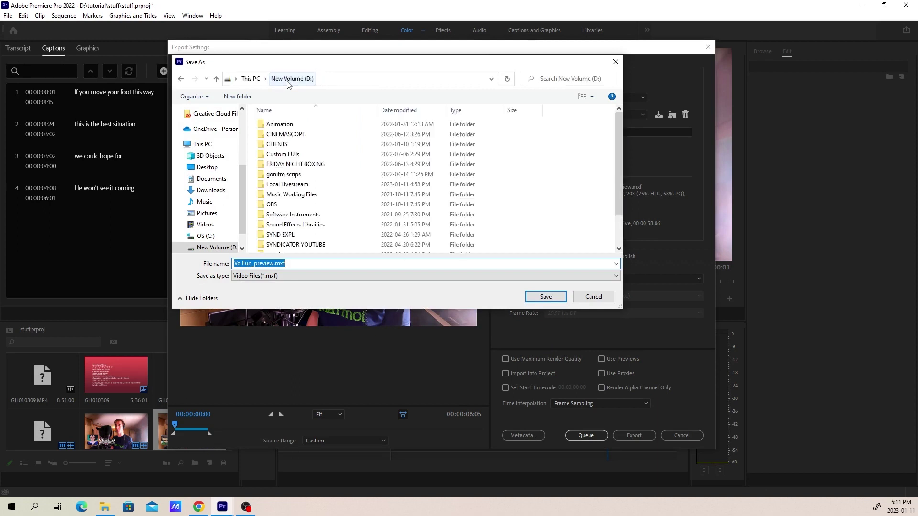
{"action": "left_click", "coordinate": [537, 299]}
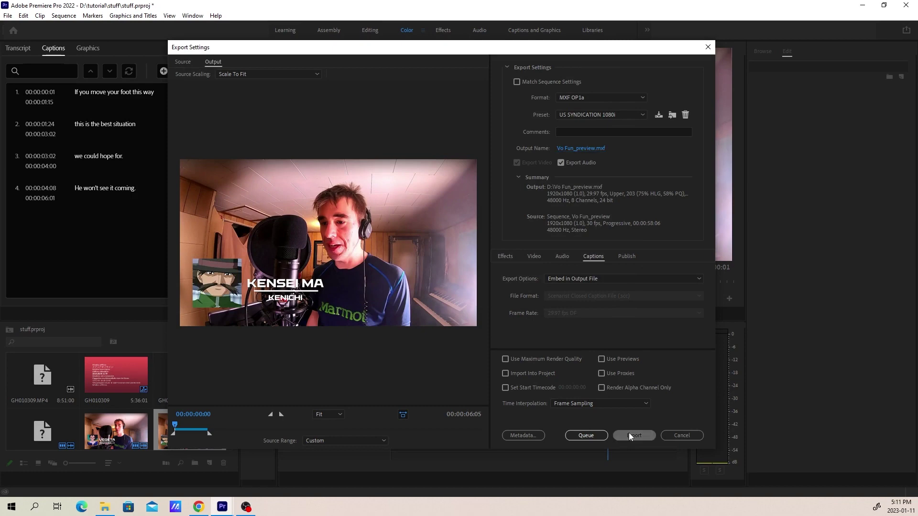
{"action": "left_click", "coordinate": [633, 435]}
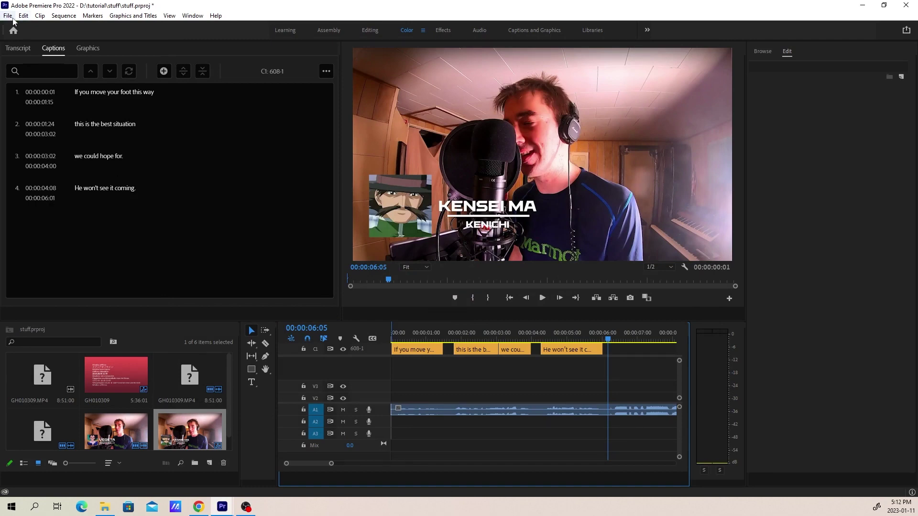
Step: Import Vo Fun_preview.mxf from D:\ and create a new sequence from the clip
{"action": "left_click", "coordinate": [10, 17]}
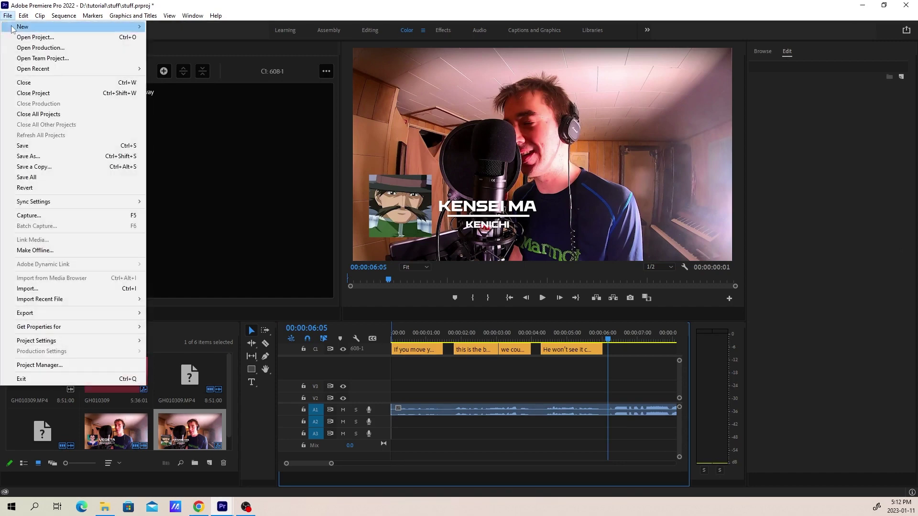
{"action": "left_click", "coordinate": [52, 290]}
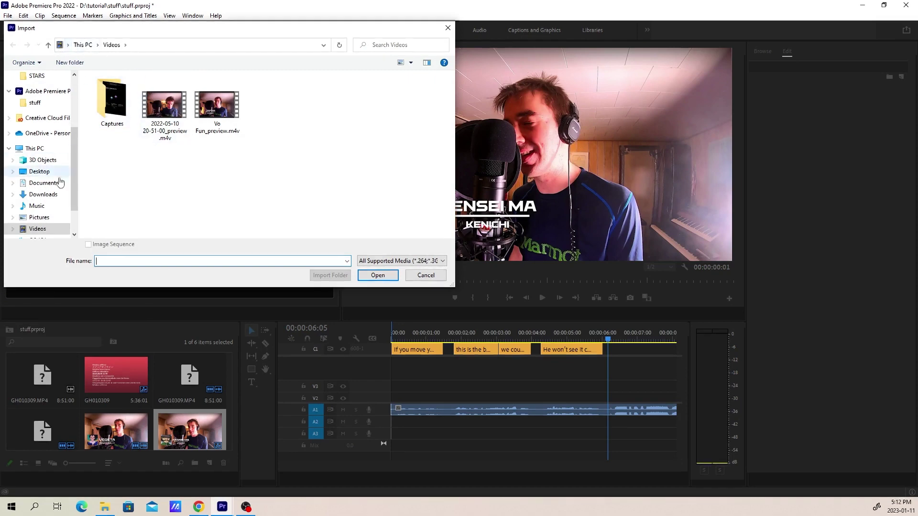
{"action": "scroll", "coordinate": [72, 157], "scroll_direction": "down", "scroll_amount": 2}
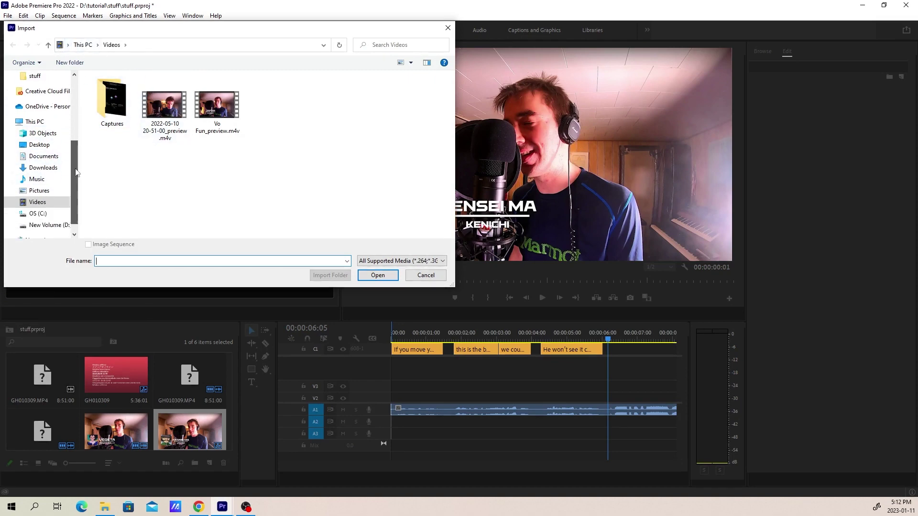
{"action": "left_click", "coordinate": [62, 214]}
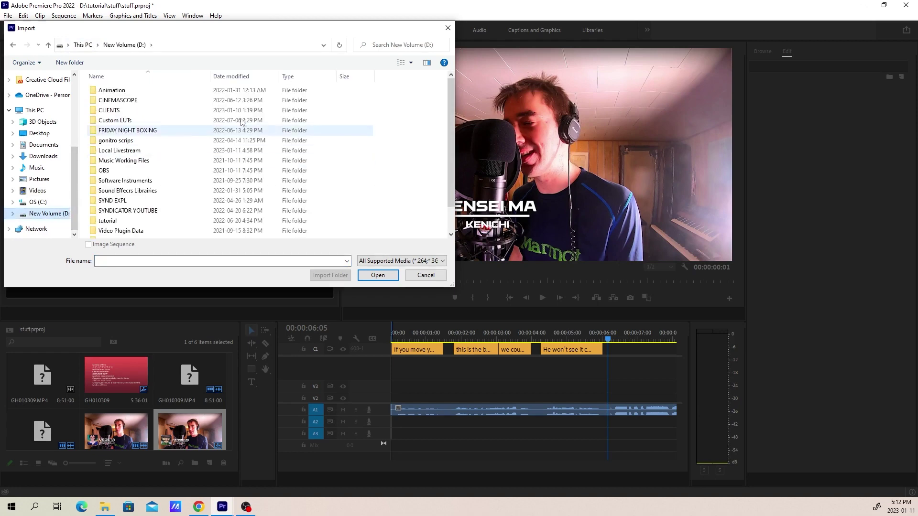
{"action": "scroll", "coordinate": [446, 201], "scroll_direction": "down", "scroll_amount": 1}
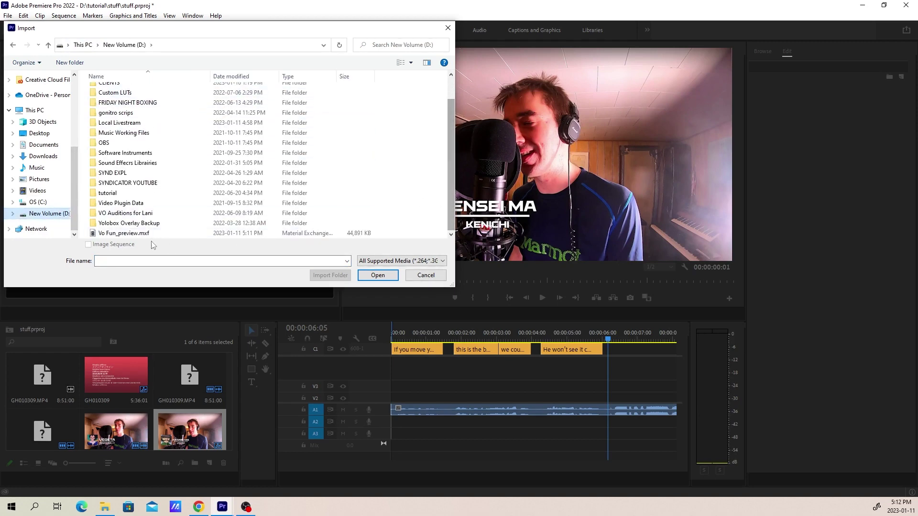
{"action": "double_click", "coordinate": [119, 234]}
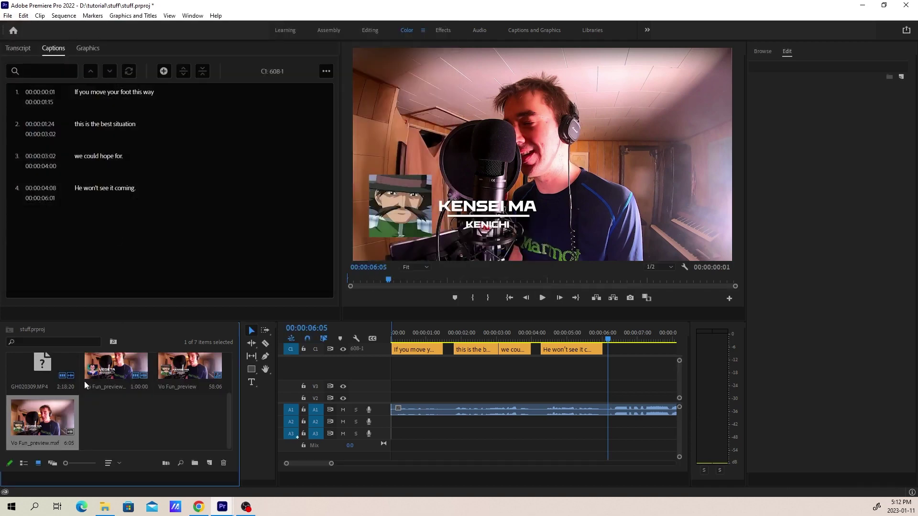
{"action": "right_click", "coordinate": [30, 421]}
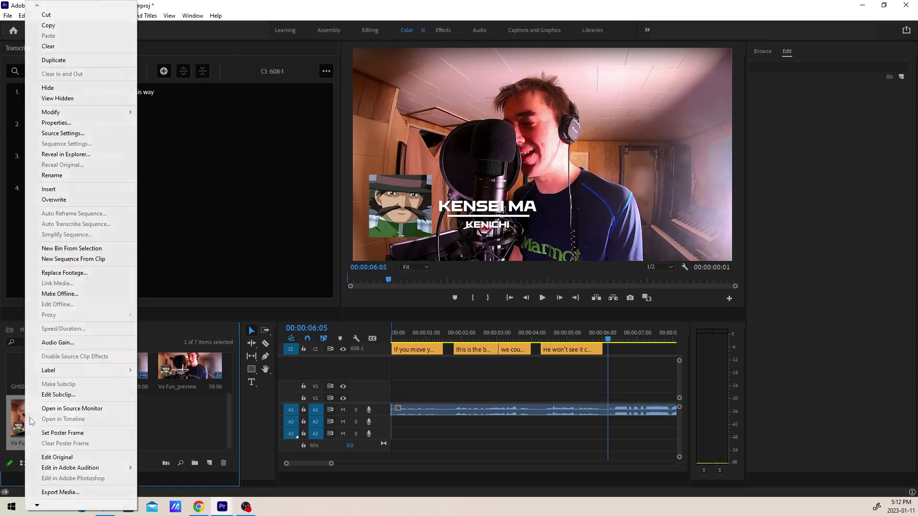
{"action": "left_click", "coordinate": [67, 262]}
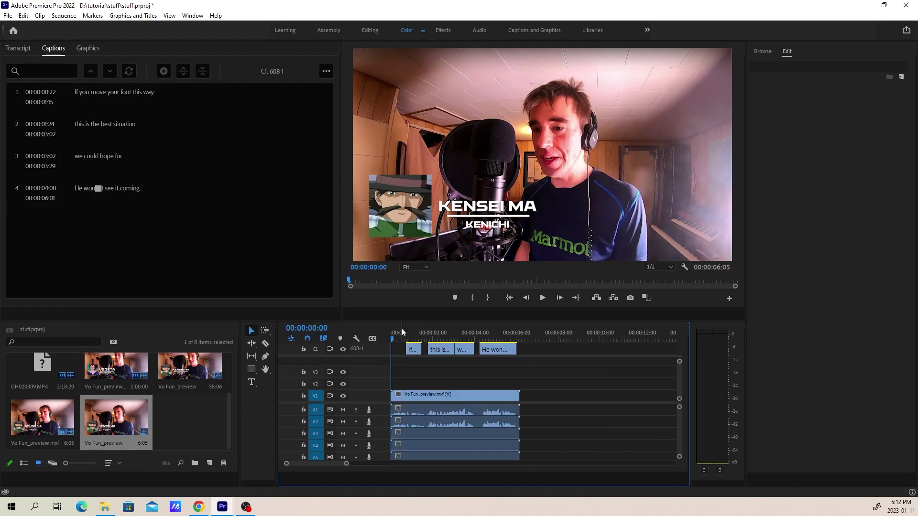
Step: Play the Vo Fun_preview sequence and stop on the last embedded caption
{"action": "left_click", "coordinate": [406, 338]}
{"action": "key", "text": "space"}
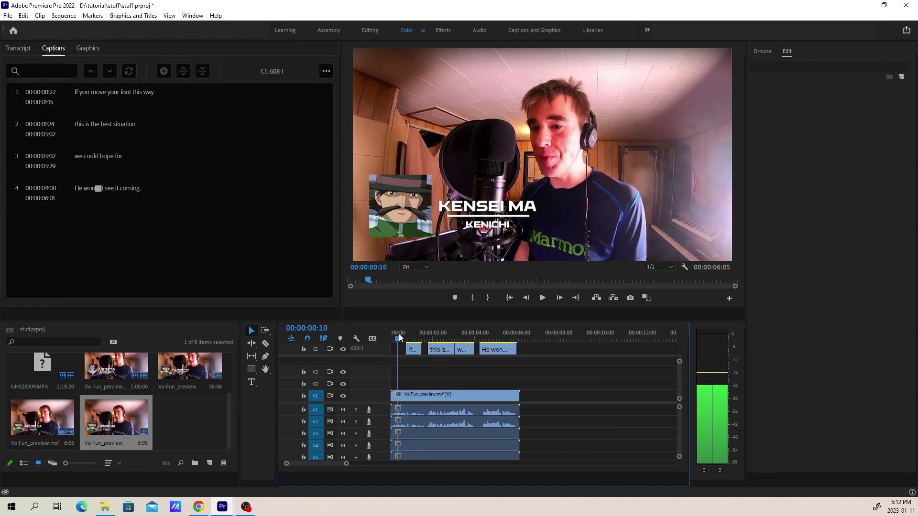
{"action": "left_click", "coordinate": [397, 338]}
{"action": "left_click", "coordinate": [542, 298]}
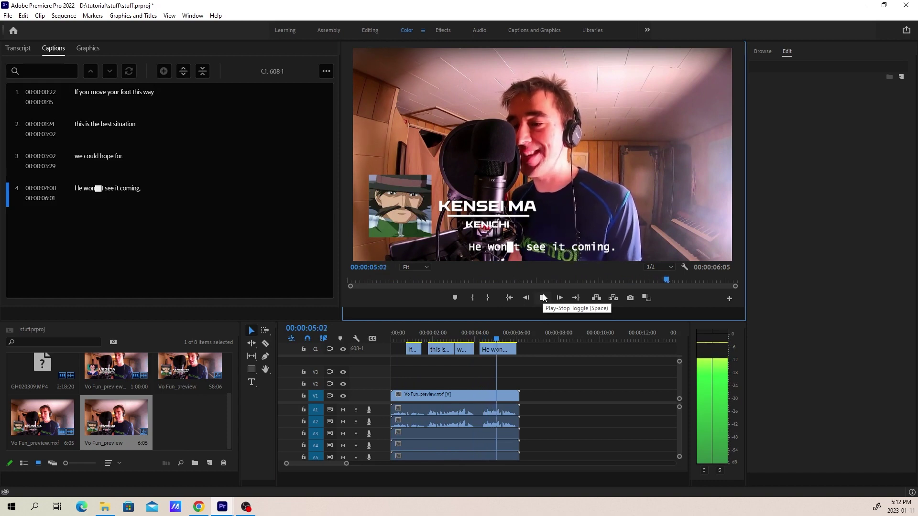
{"action": "left_click", "coordinate": [543, 298]}
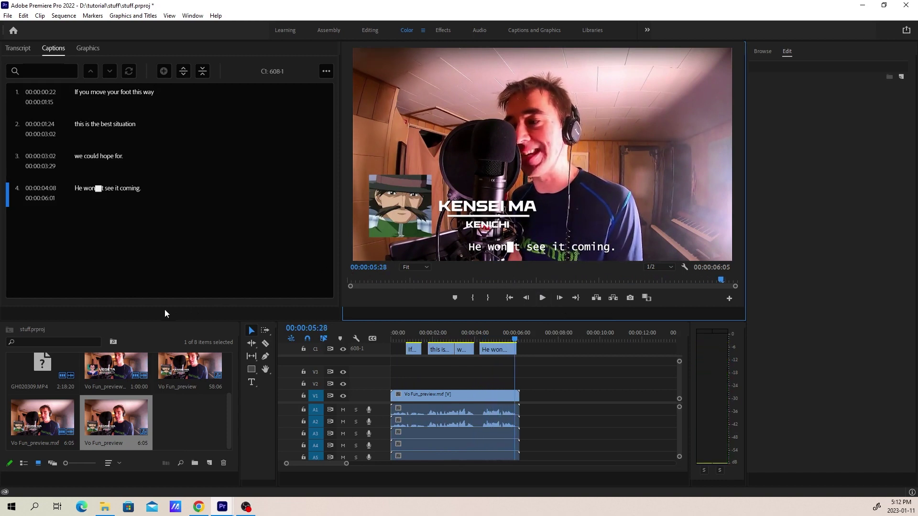